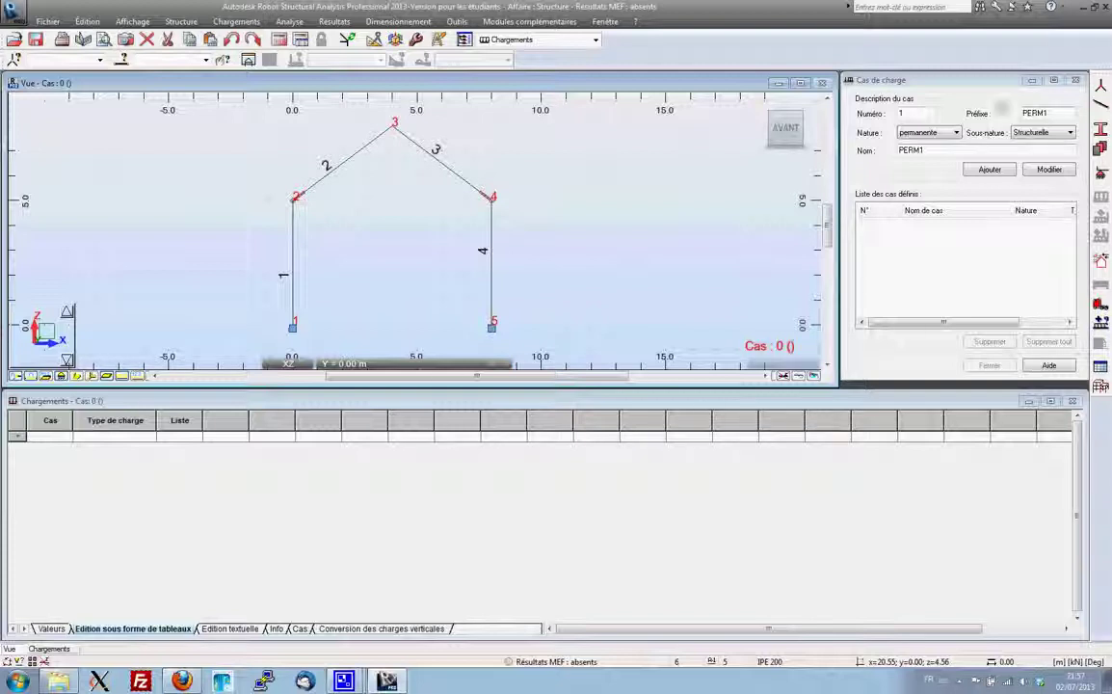
# Add a permanent structural load case named PERM1 and a snow (neige) load case named Sk.
pyautogui.click(988, 171)
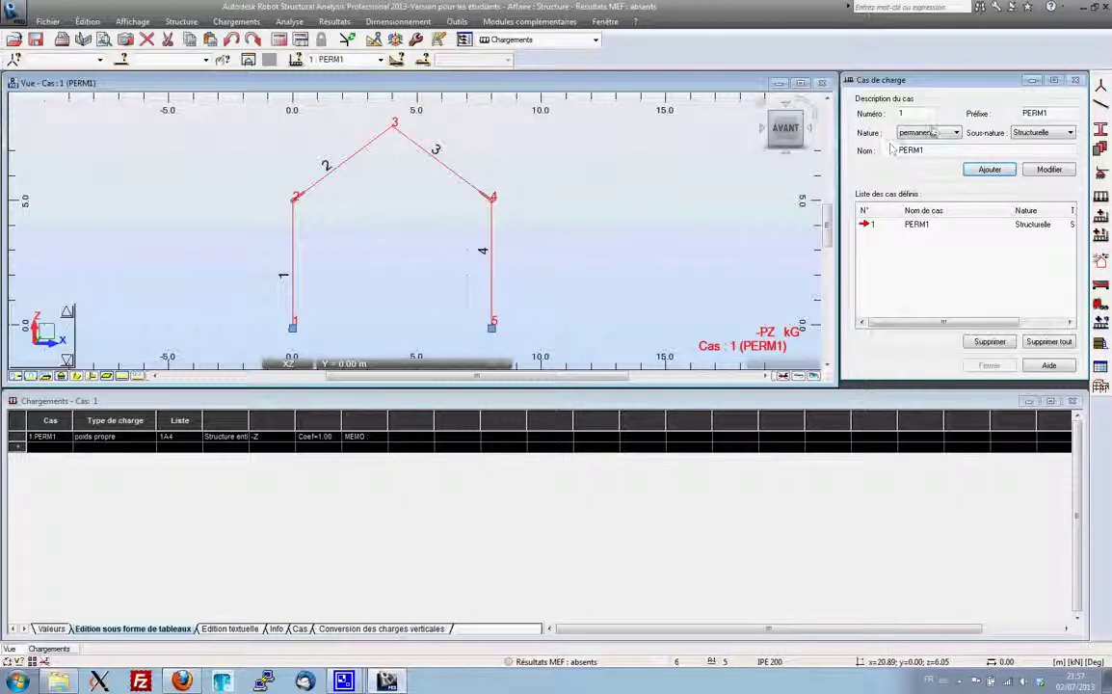
pyautogui.click(931, 134)
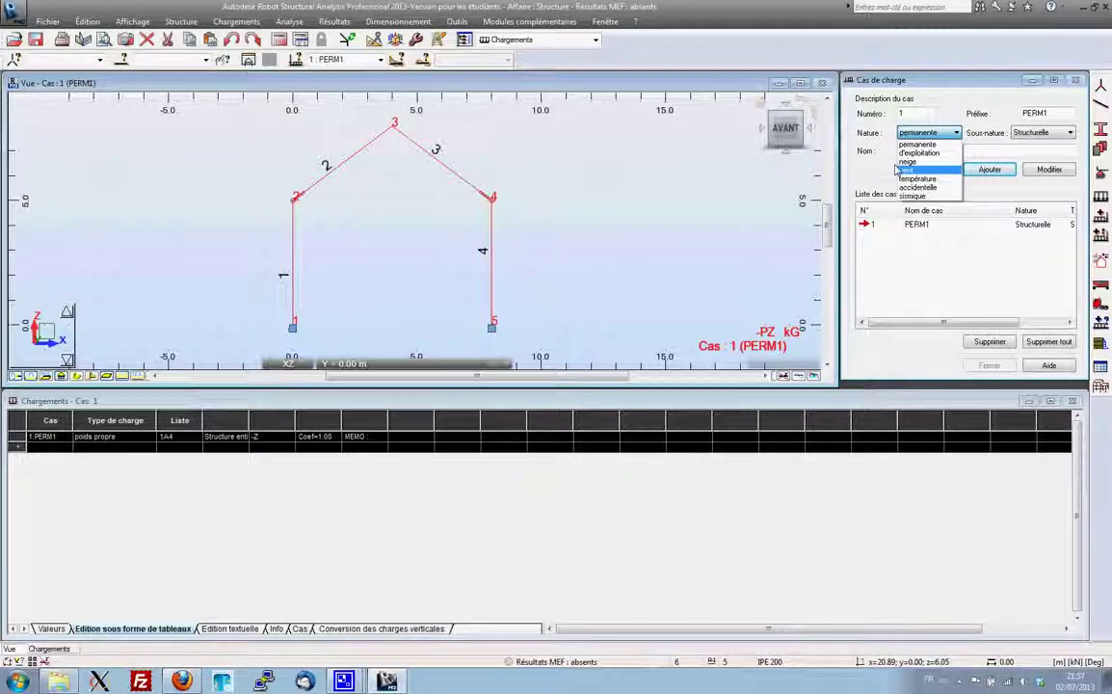
pyautogui.click(935, 162)
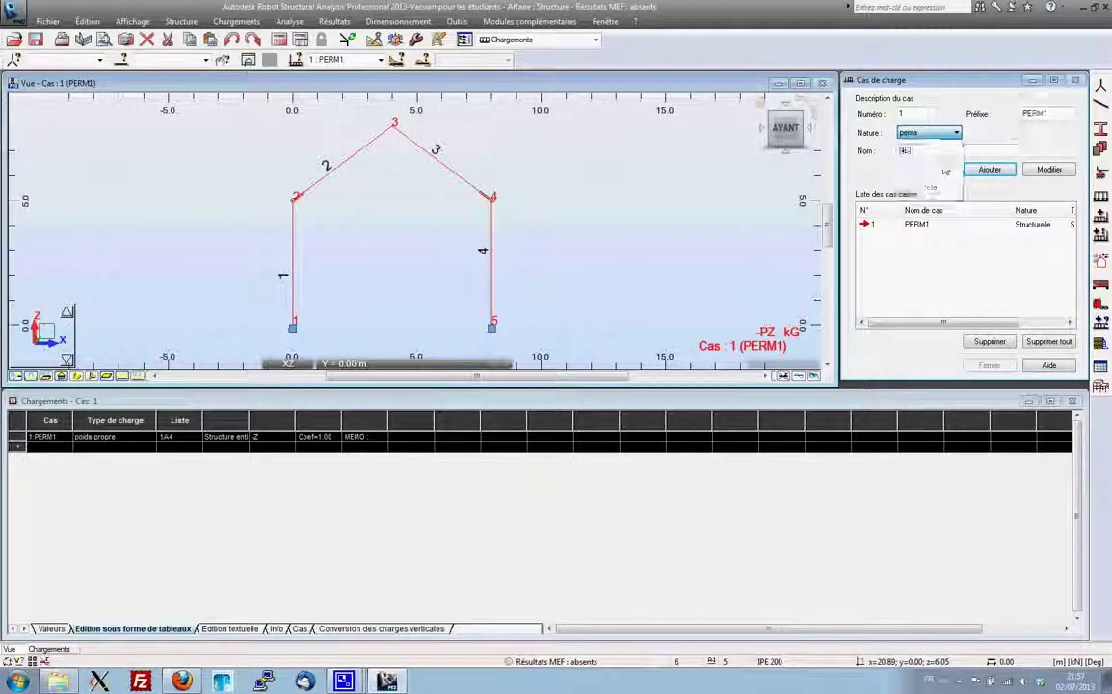
pyautogui.doubleClick(934, 156)
pyautogui.write('Sk')
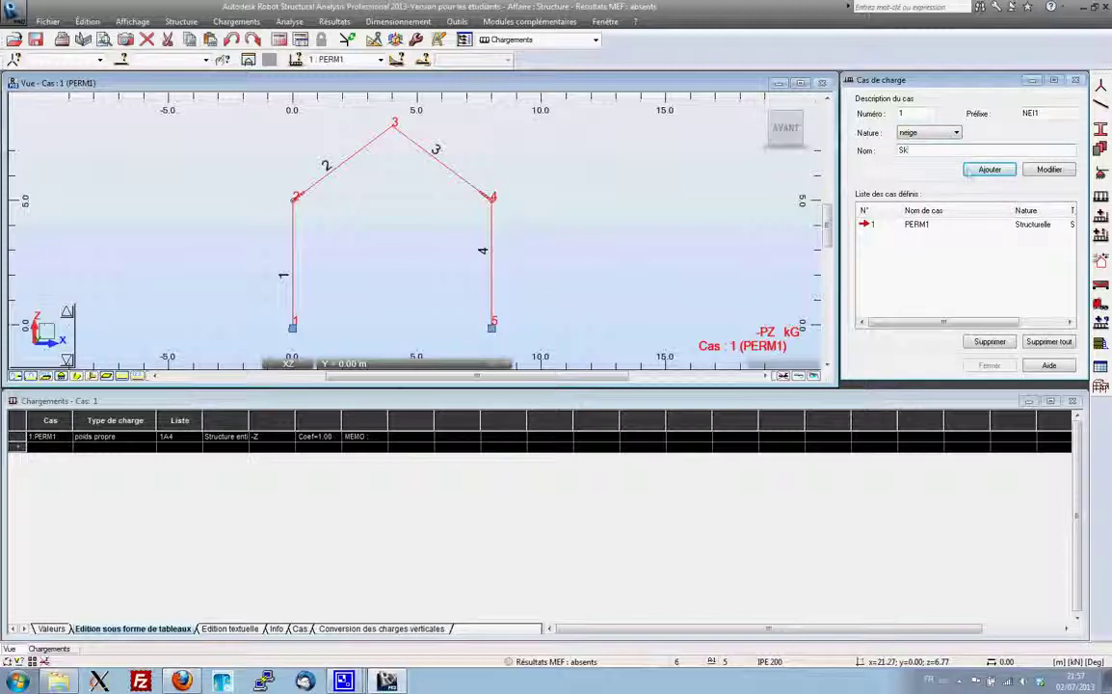
pyautogui.click(989, 170)
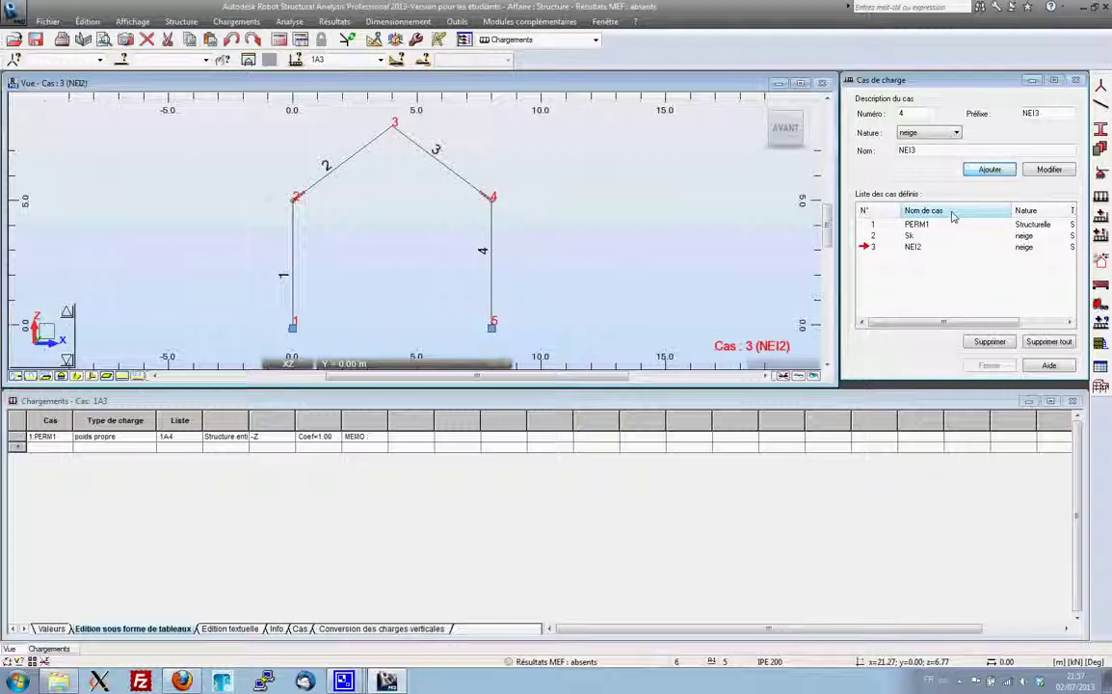
# Add an accidental (accidentelle) load case named Sa.
pyautogui.click(932, 135)
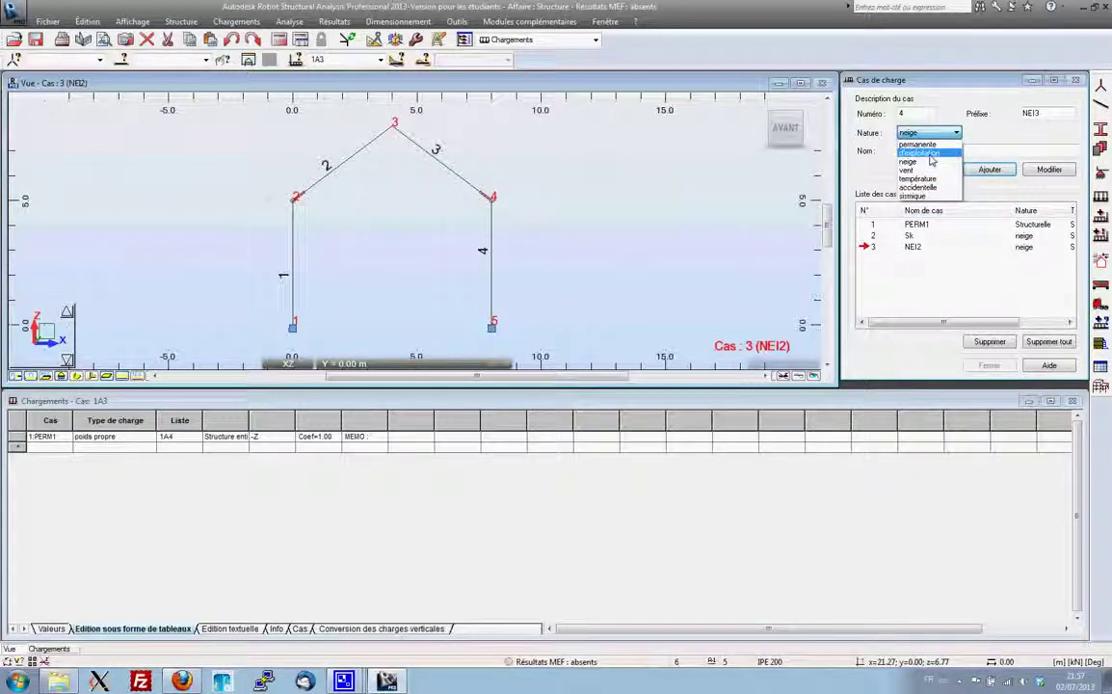
pyautogui.click(936, 189)
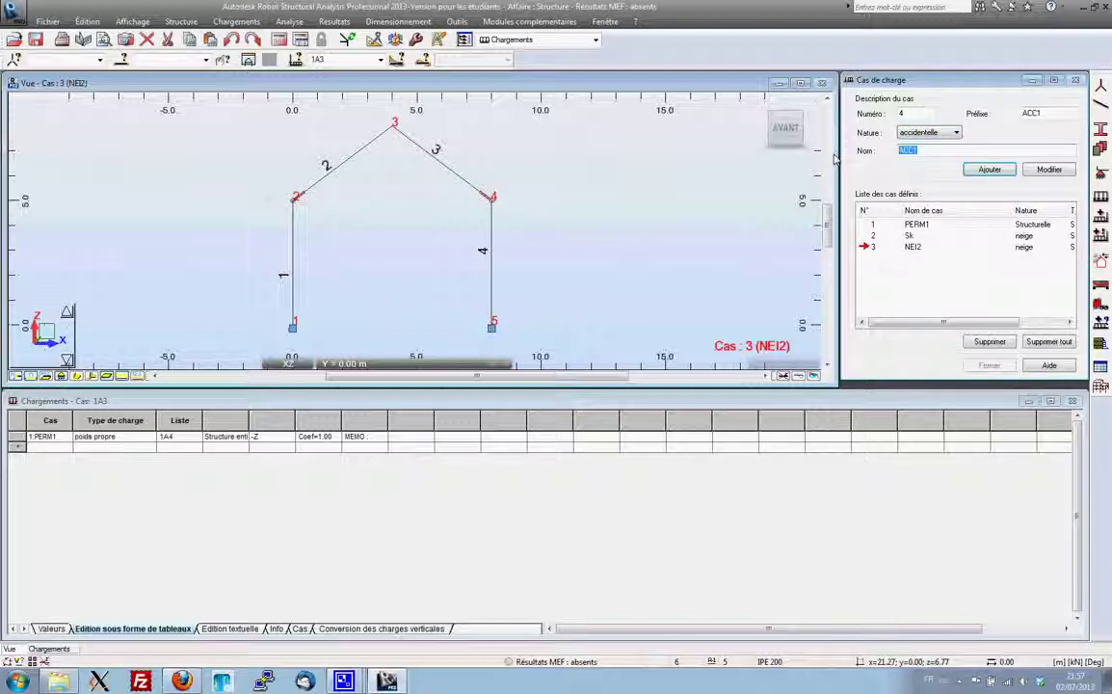
pyautogui.write('Sa')
pyautogui.click(990, 169)
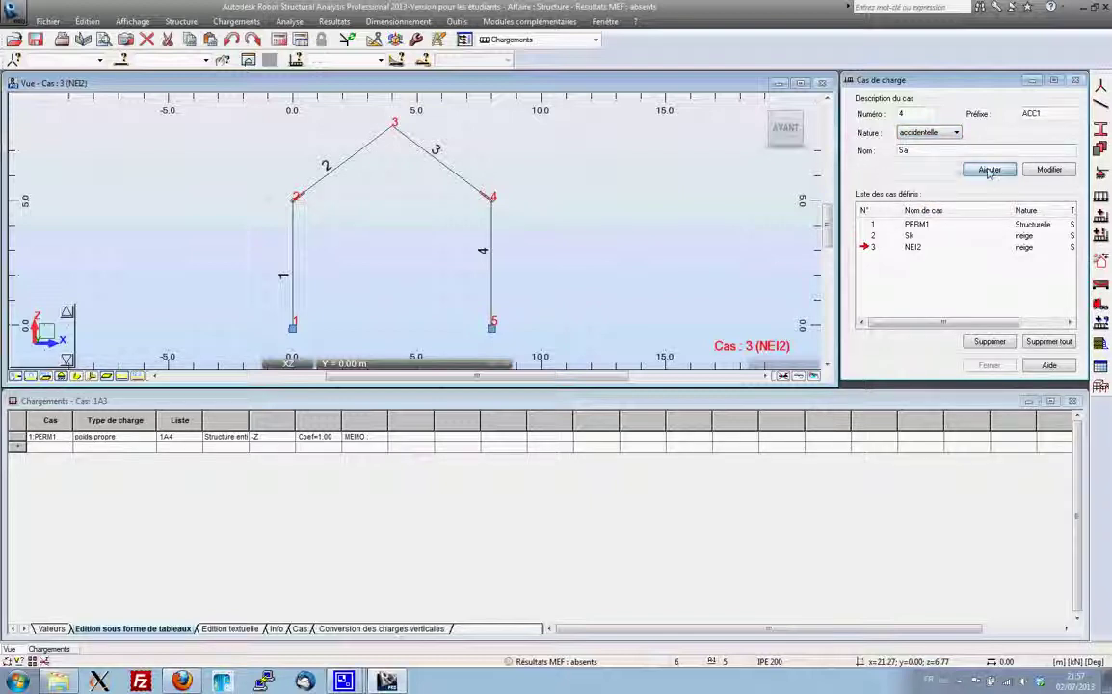
# Add a wind (vent) load case named W.
pyautogui.click(930, 132)
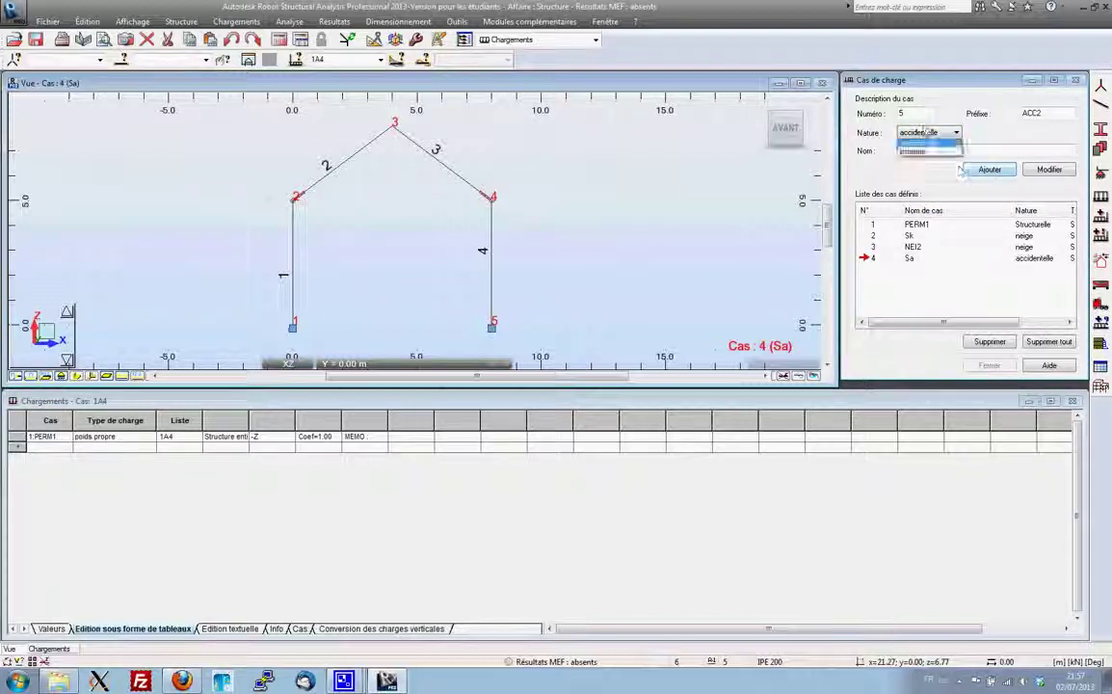
pyautogui.click(909, 170)
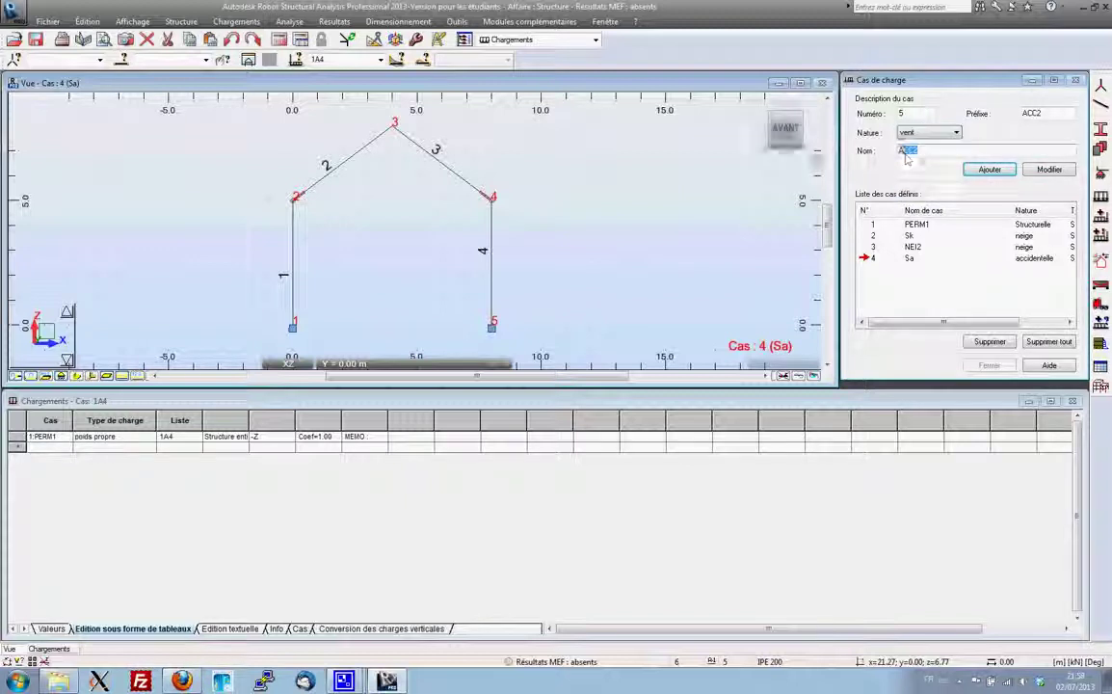
pyautogui.write('W')
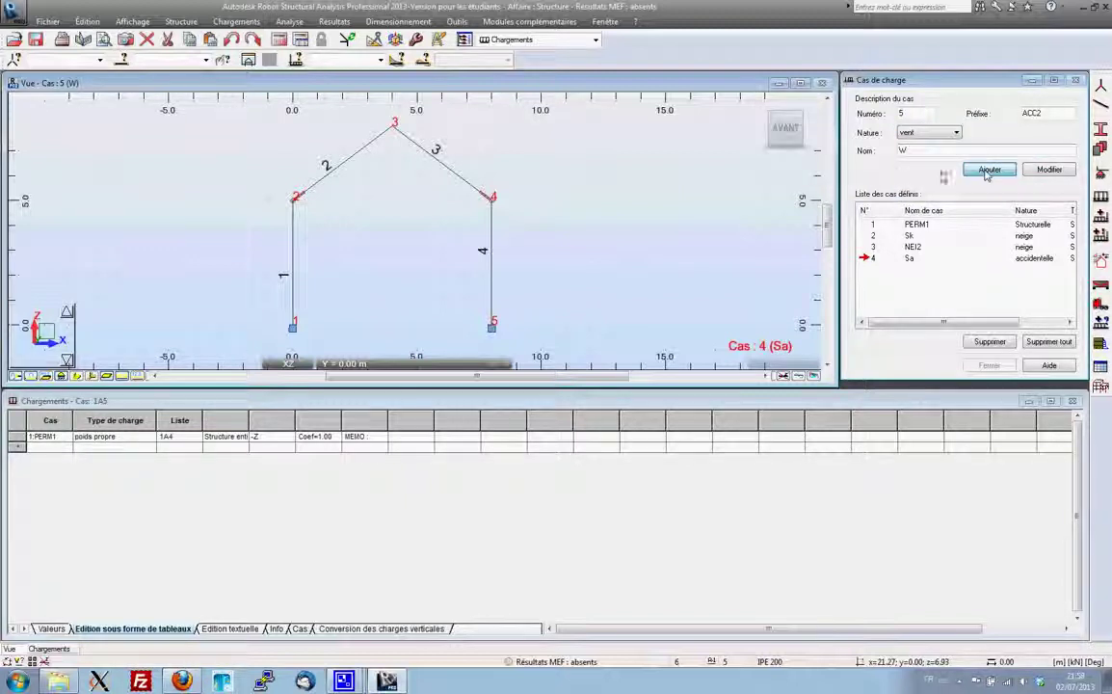
pyautogui.press('Return')
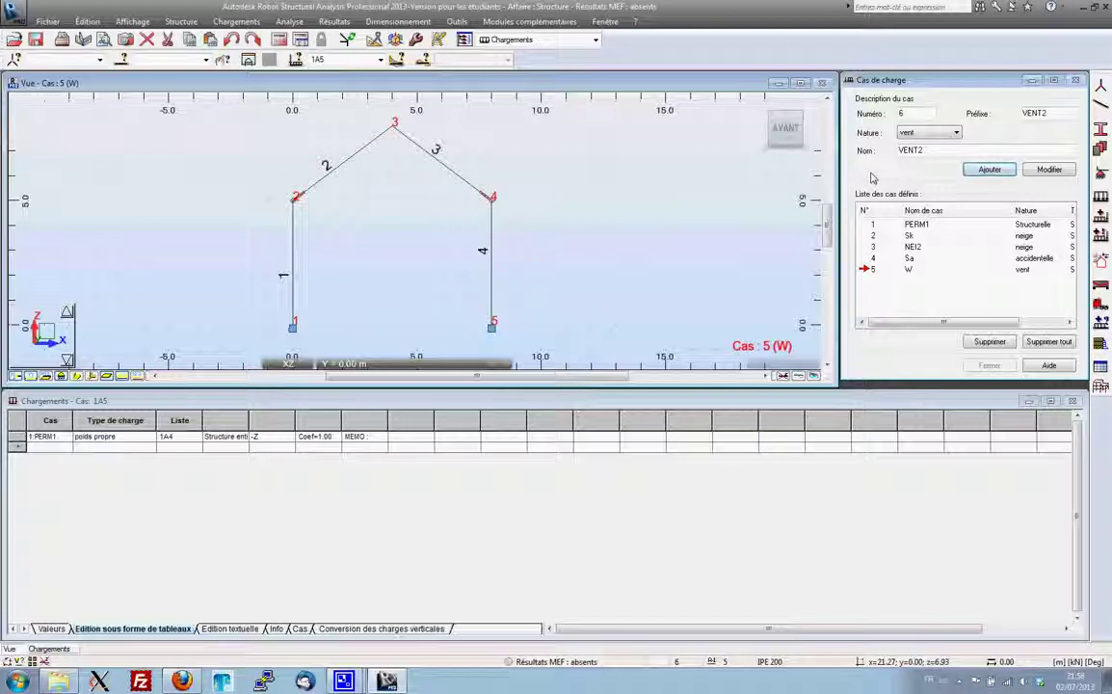
# Delete the surplus snow case NEI2 and rename the permanent load case as G.
pyautogui.click(875, 247)
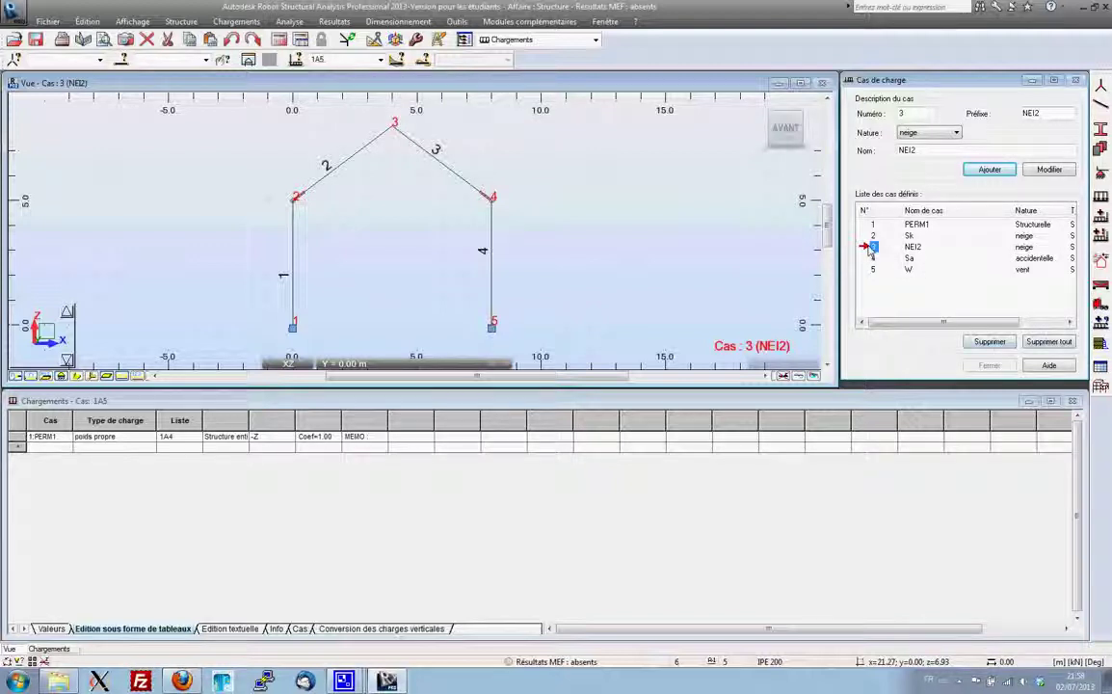
pyautogui.click(989, 342)
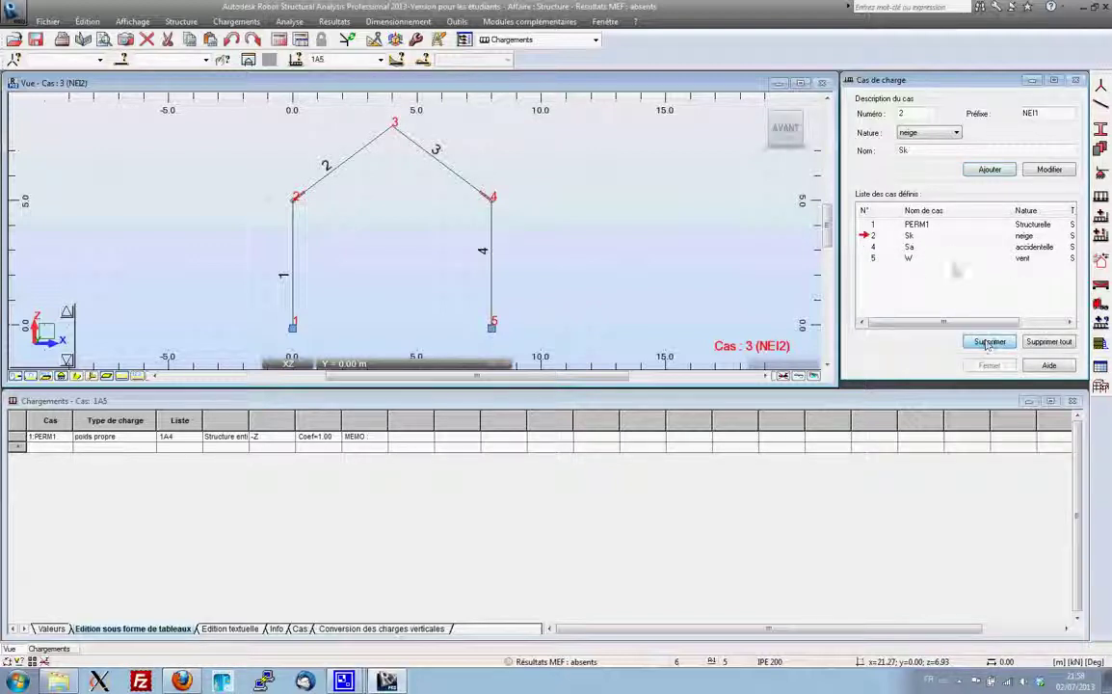
pyautogui.click(873, 224)
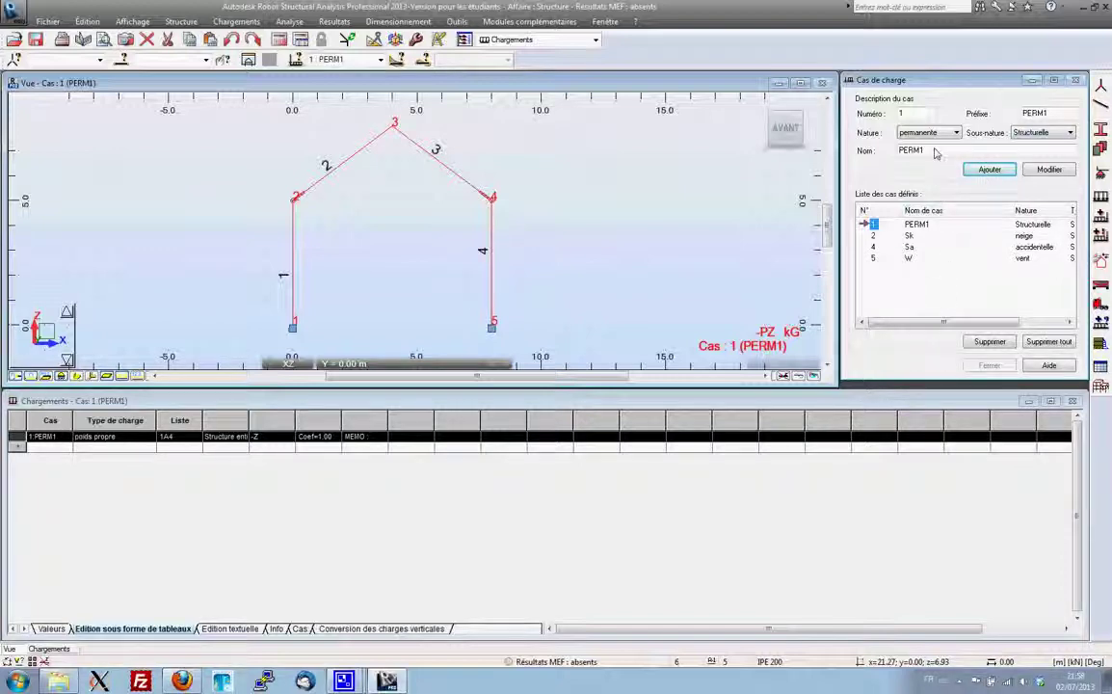
pyautogui.moveTo(930, 151); pyautogui.dragTo(841, 152)
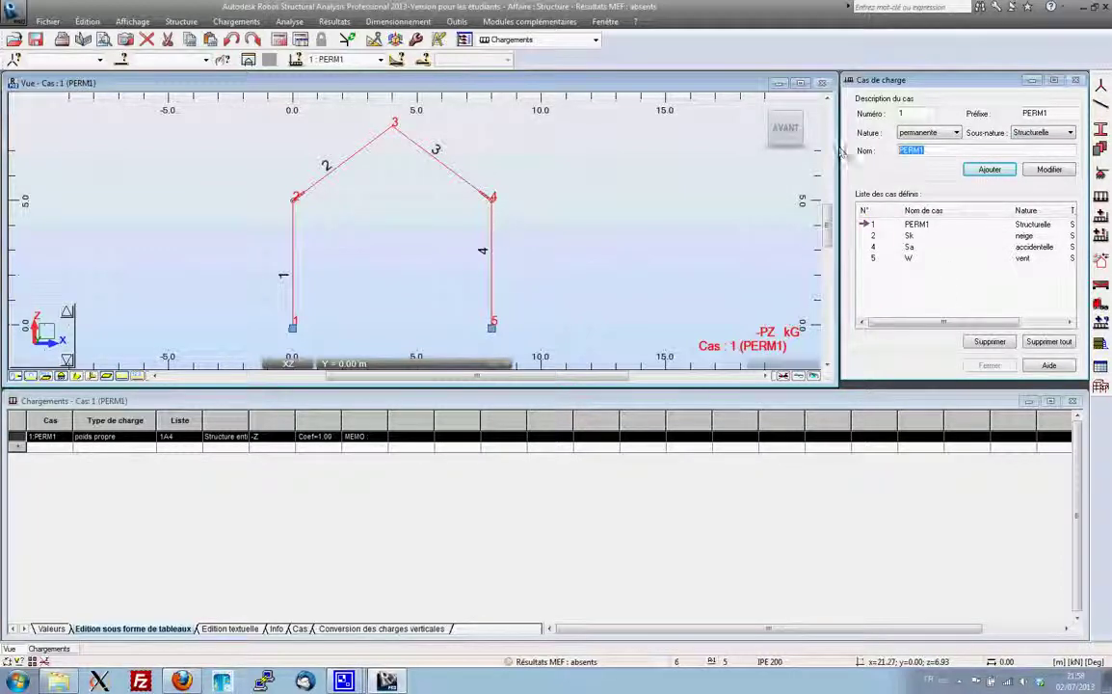
pyautogui.write('G')
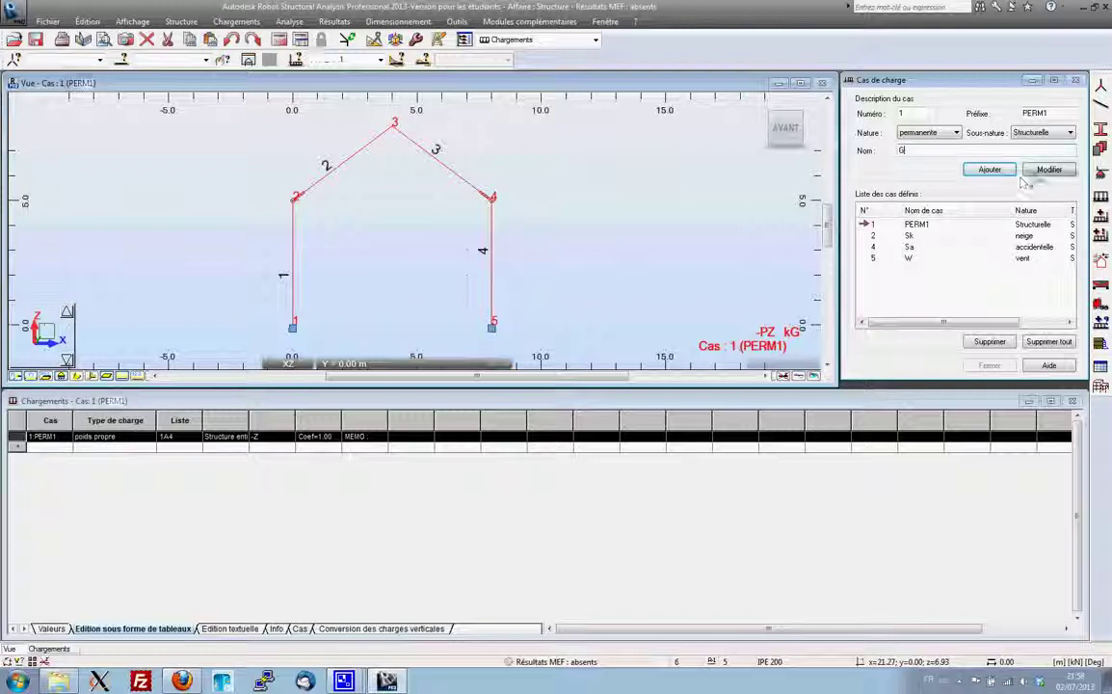
pyautogui.click(1029, 174)
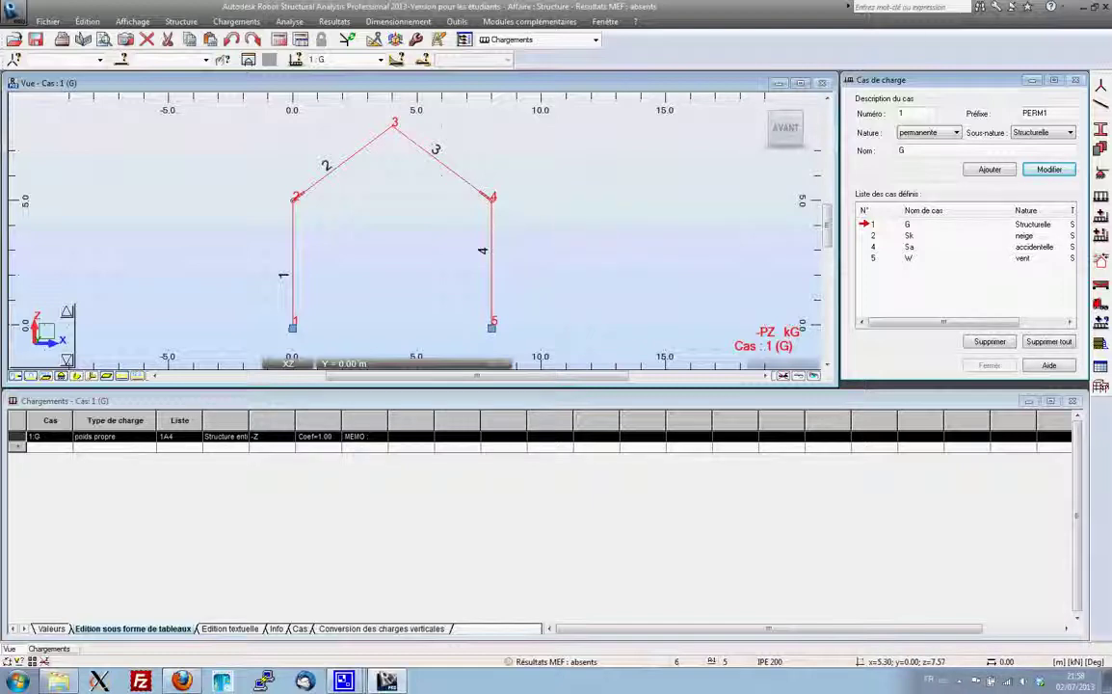
# Save the project as test_video in the CCV - 130 folder, accepting the student-version notice.
pyautogui.click(37, 40)
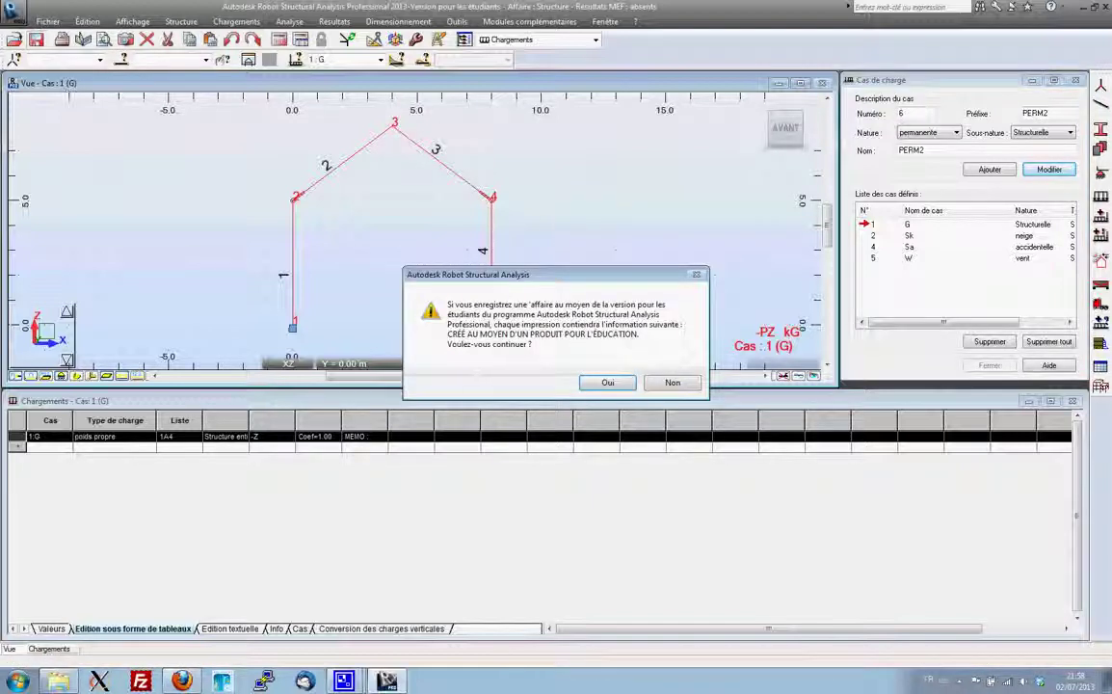
pyautogui.click(608, 383)
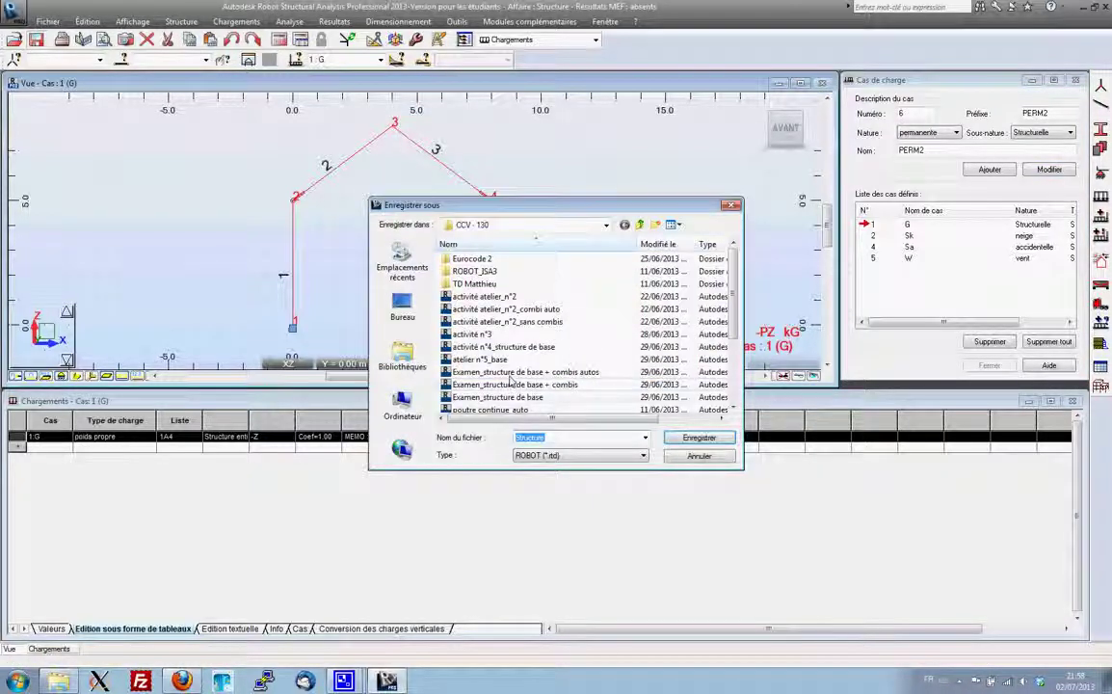
pyautogui.write('test')
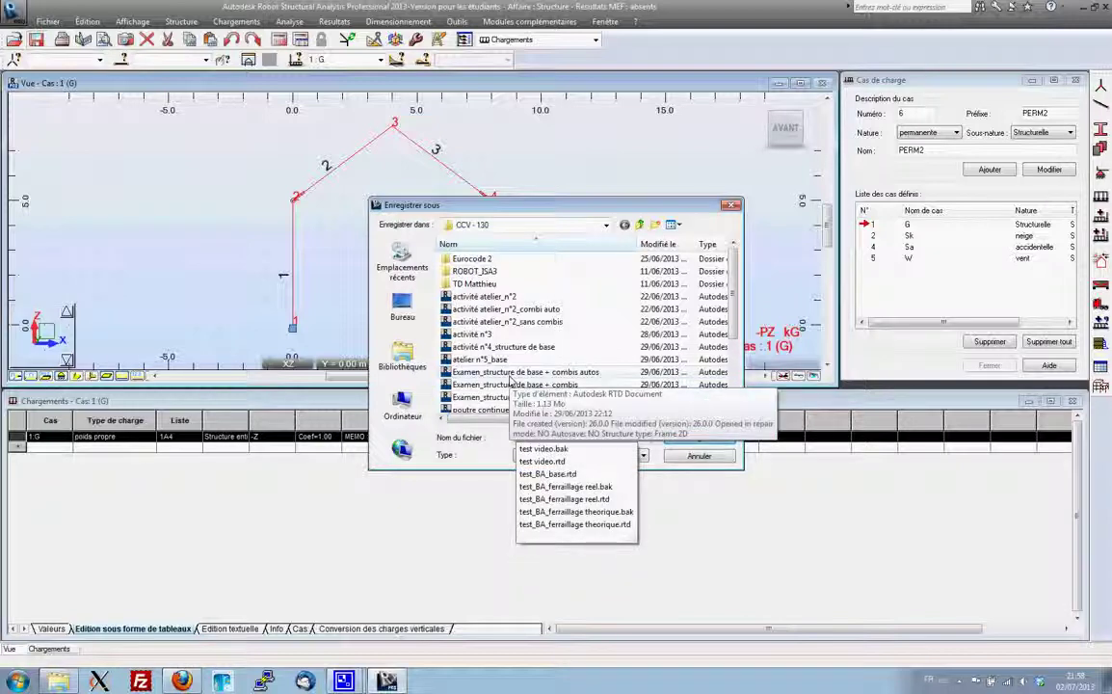
pyautogui.write('_video')
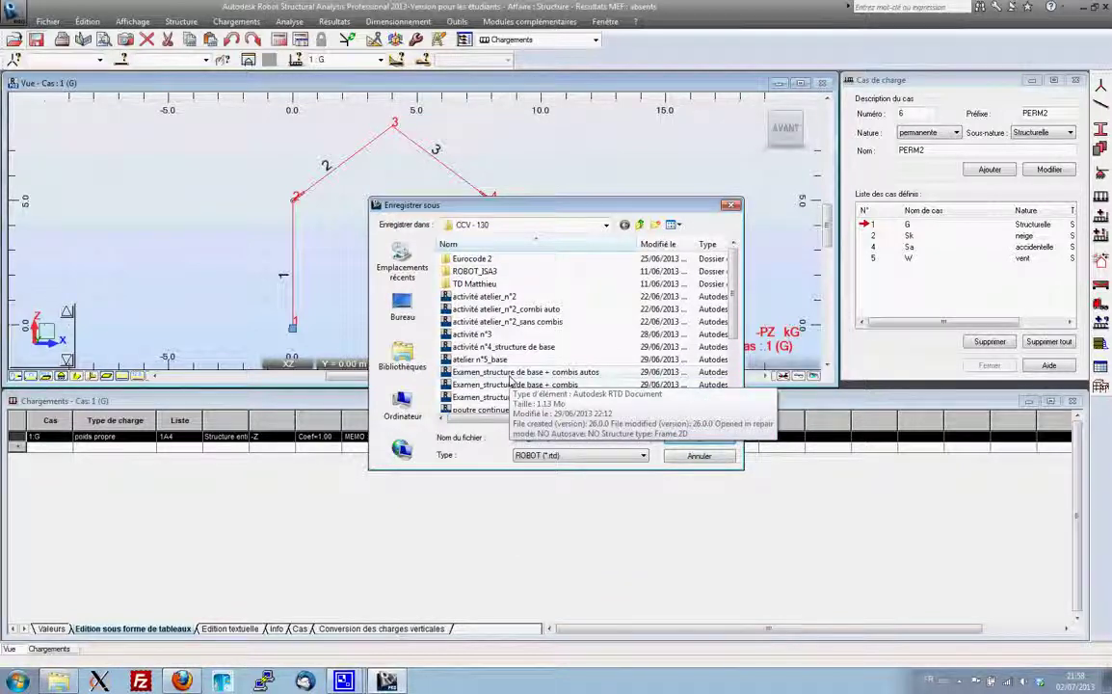
pyautogui.press('Return')
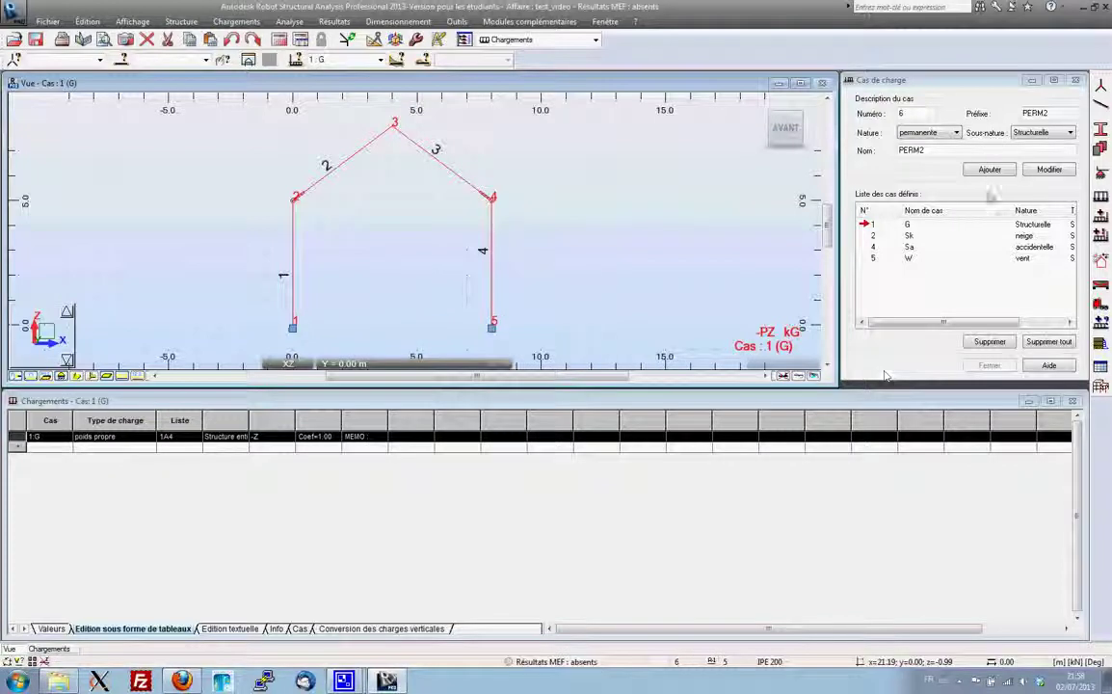
# Make load case G current and open the uniform load definition for bars.
pyautogui.click(1101, 217)
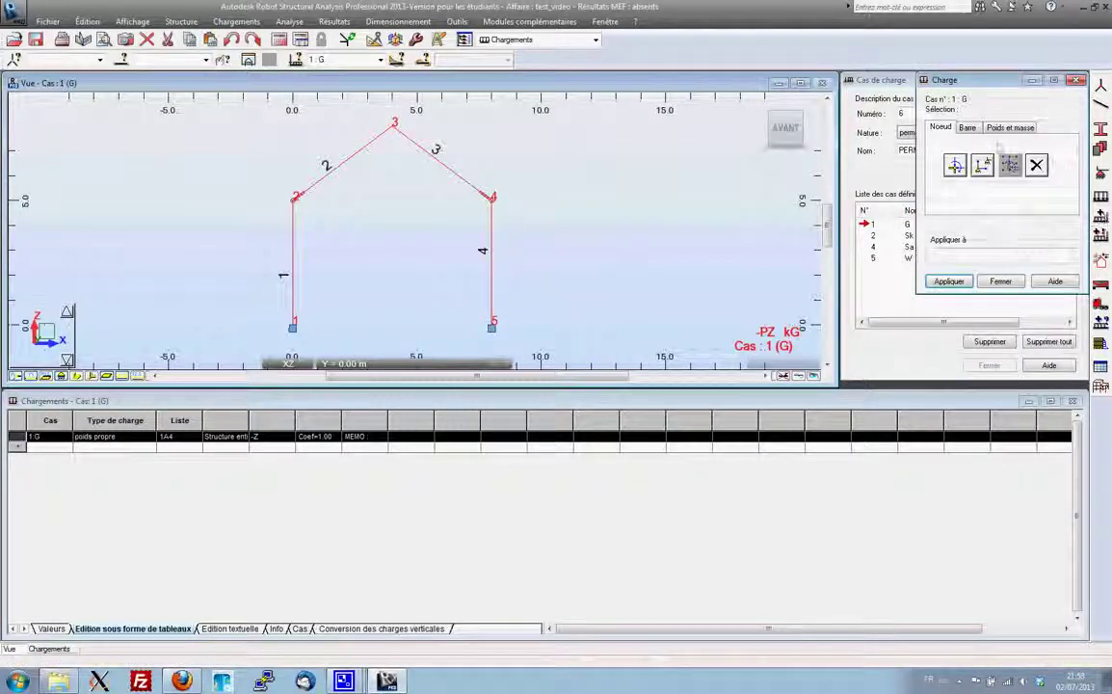
pyautogui.click(1076, 81)
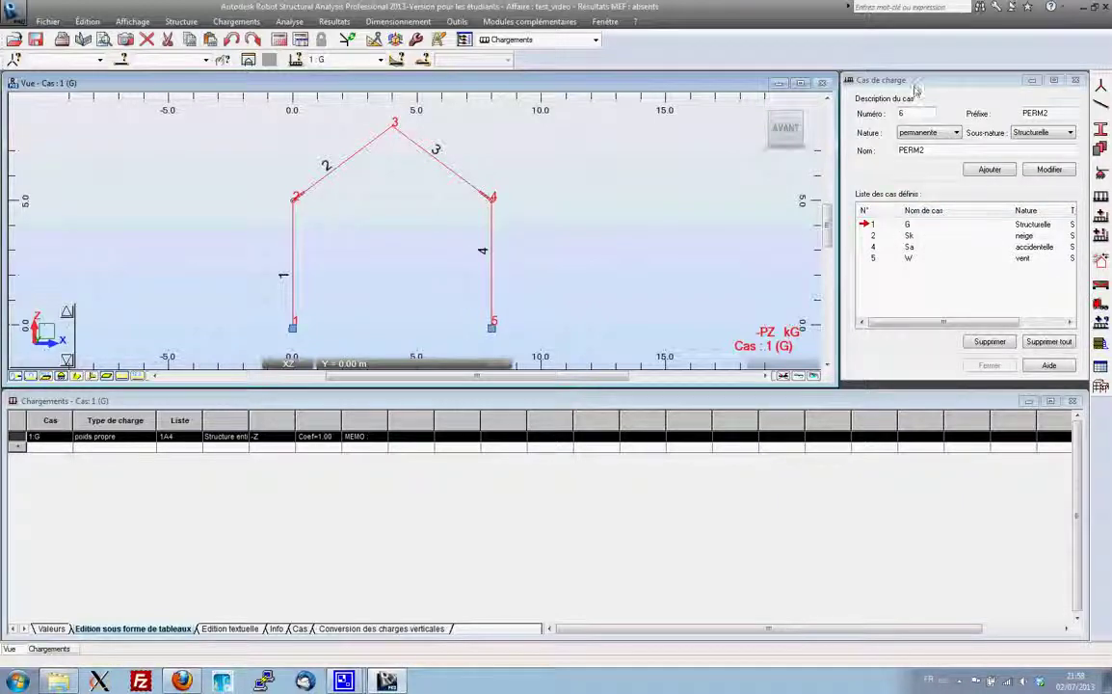
pyautogui.click(873, 225)
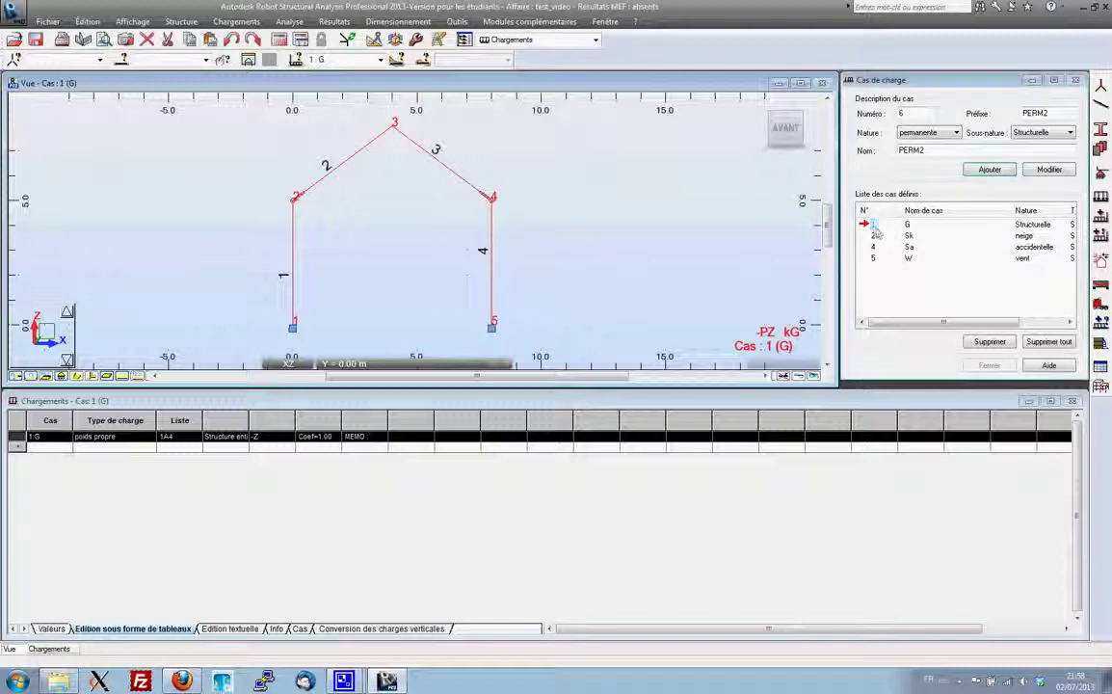
pyautogui.click(1101, 217)
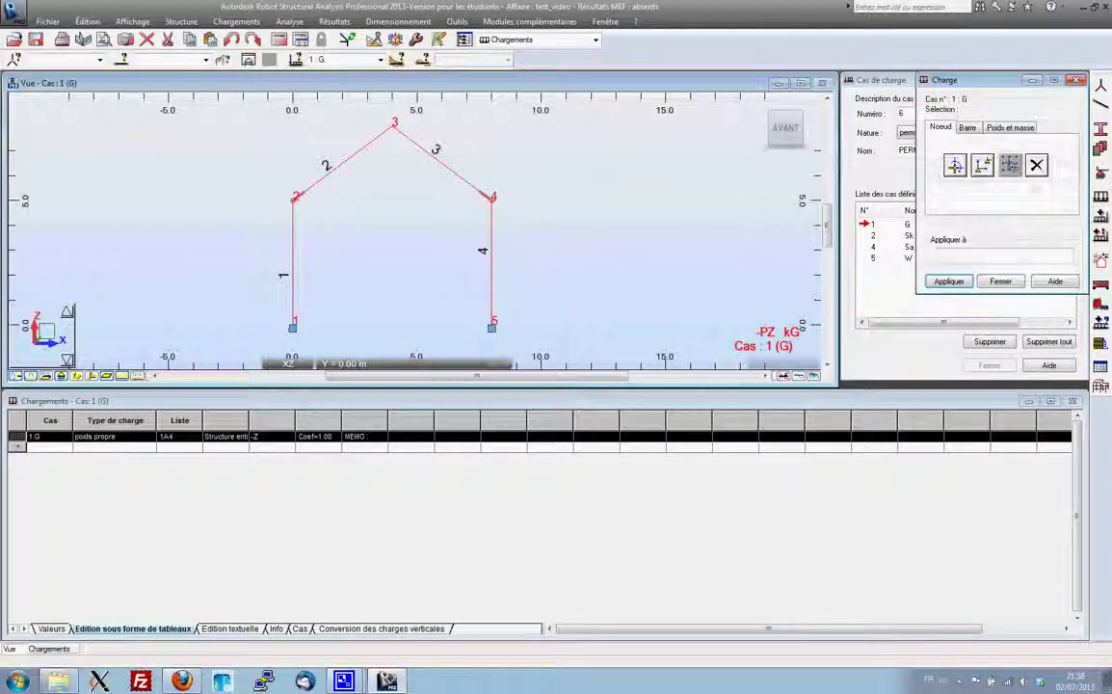
pyautogui.click(967, 129)
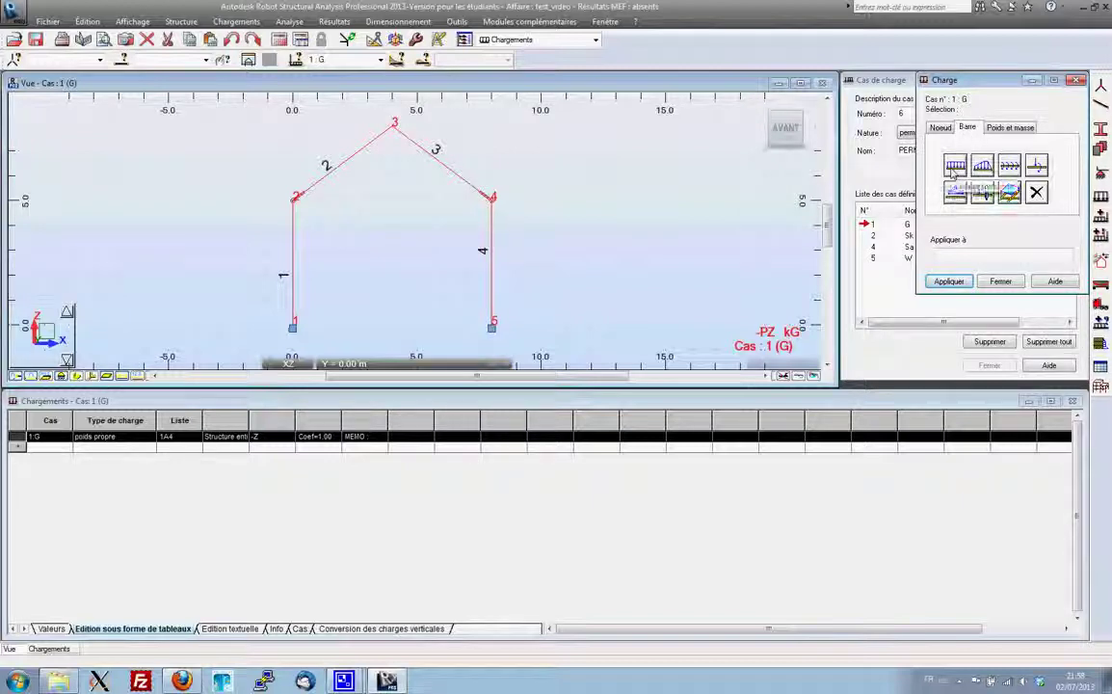
pyautogui.click(953, 168)
# Apply a uniform load of -2 kN/m along Z in the global system, not projected, to bar 2.
pyautogui.press('Tab')
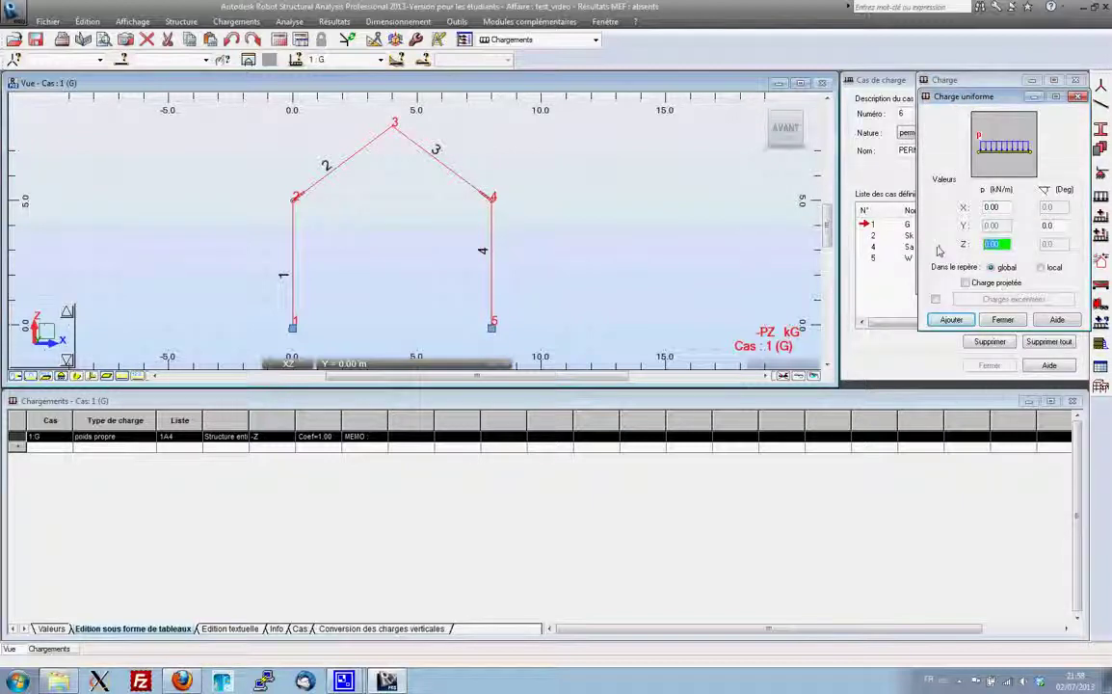
pyautogui.write('3')
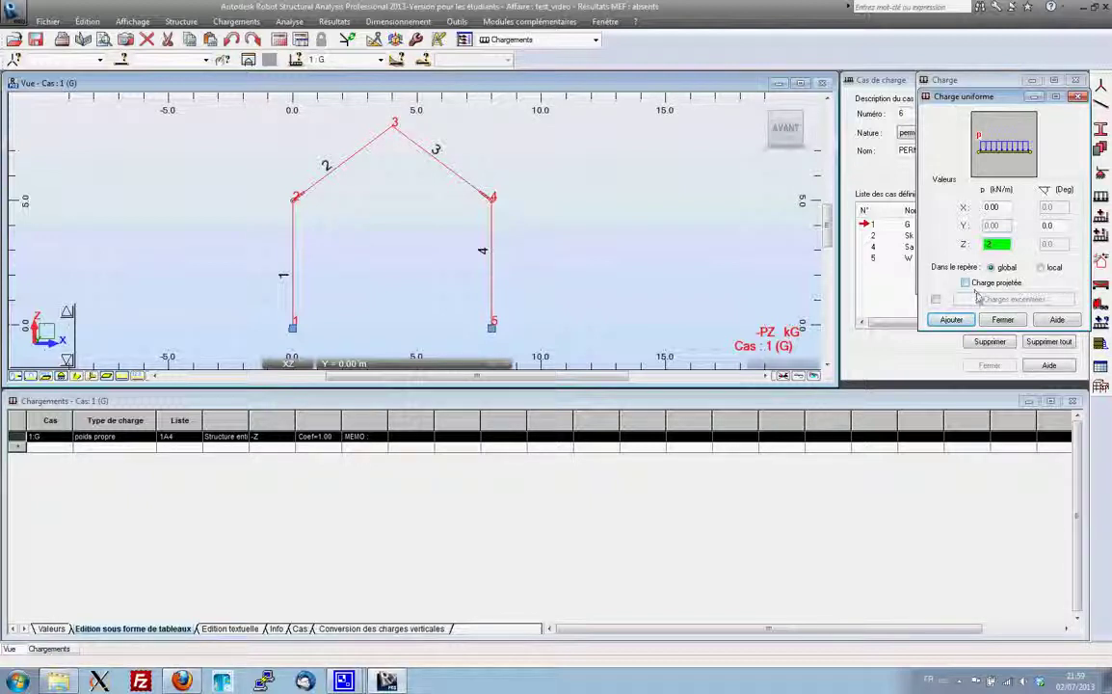
pyautogui.click(1041, 269)
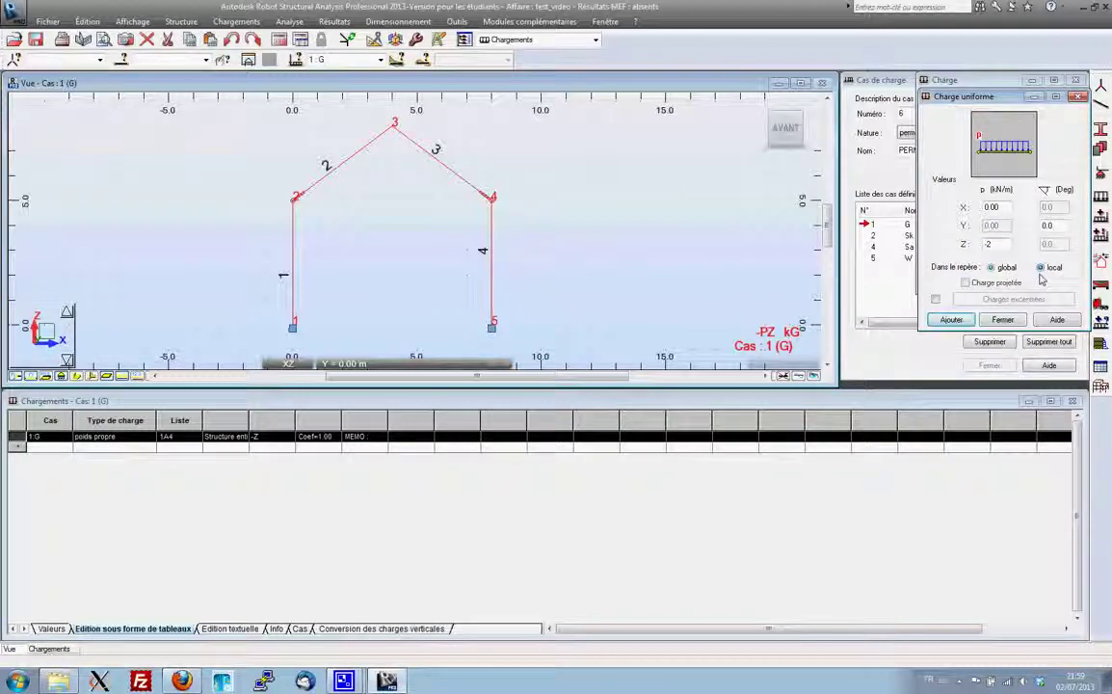
pyautogui.click(993, 268)
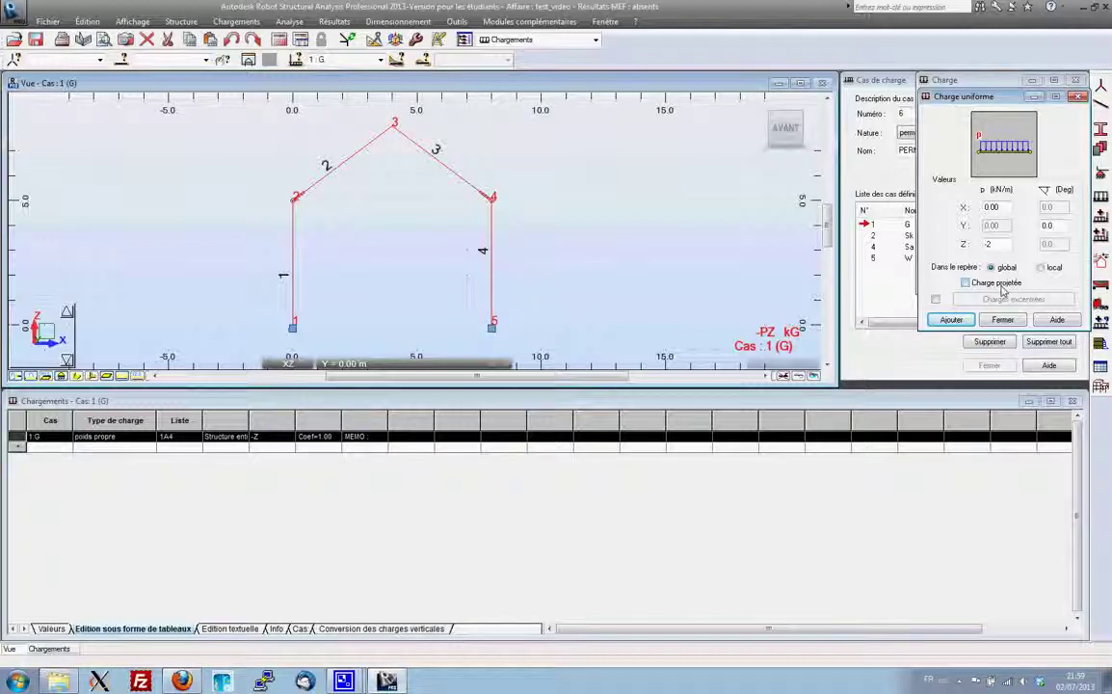
pyautogui.doubleClick(993, 244)
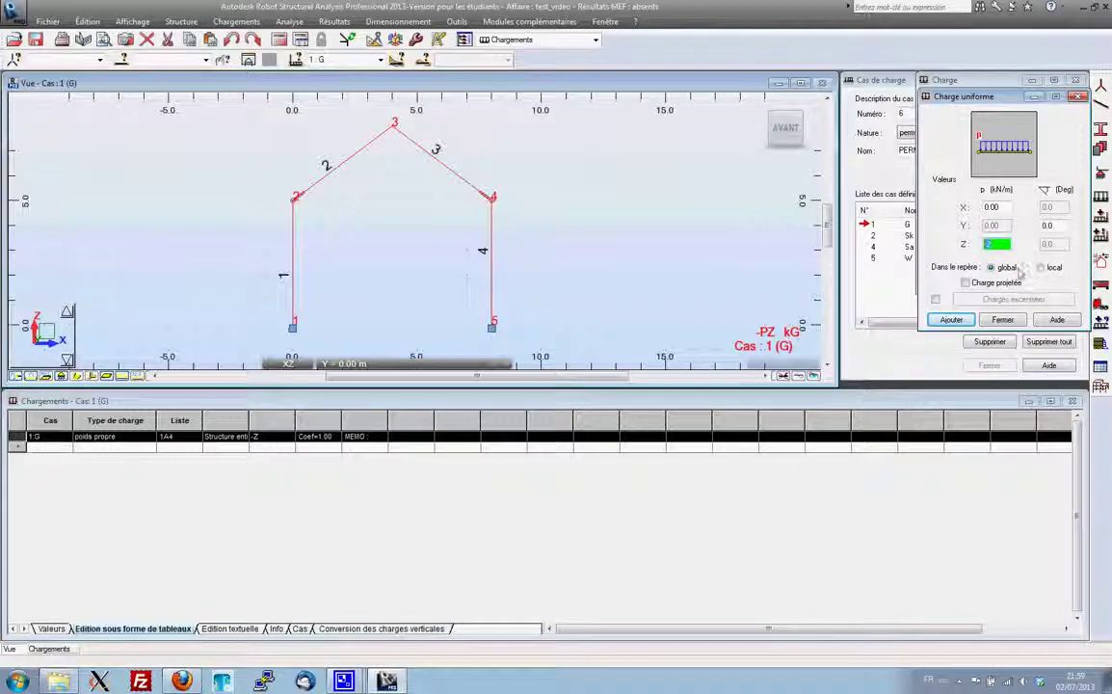
pyautogui.click(947, 320)
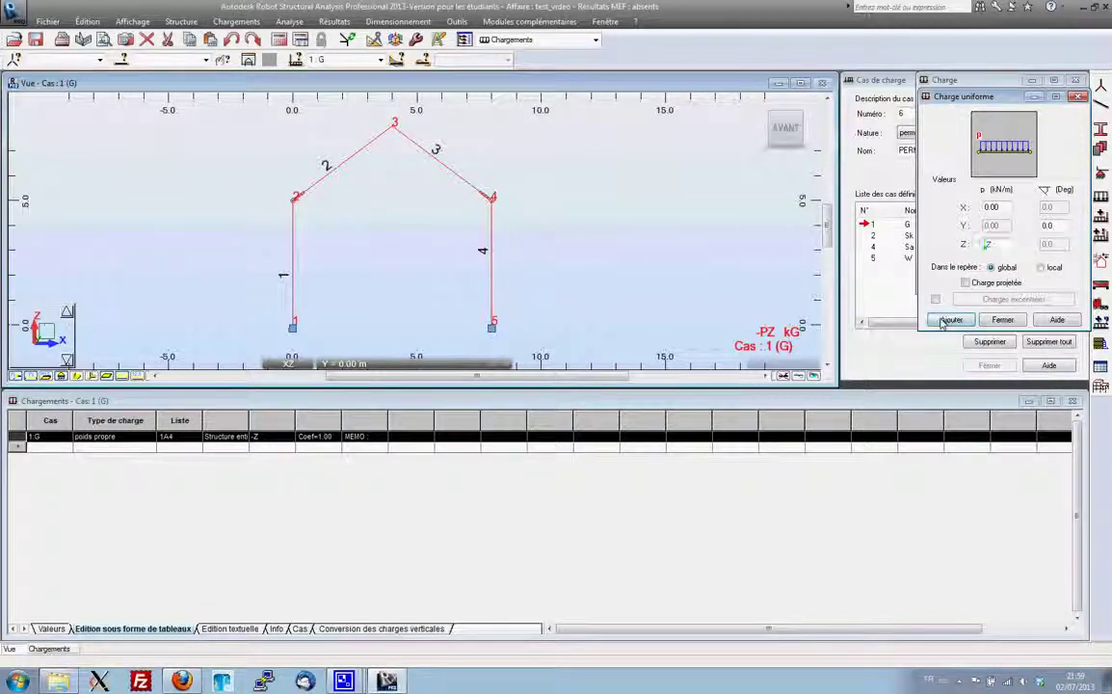
pyautogui.click(335, 169)
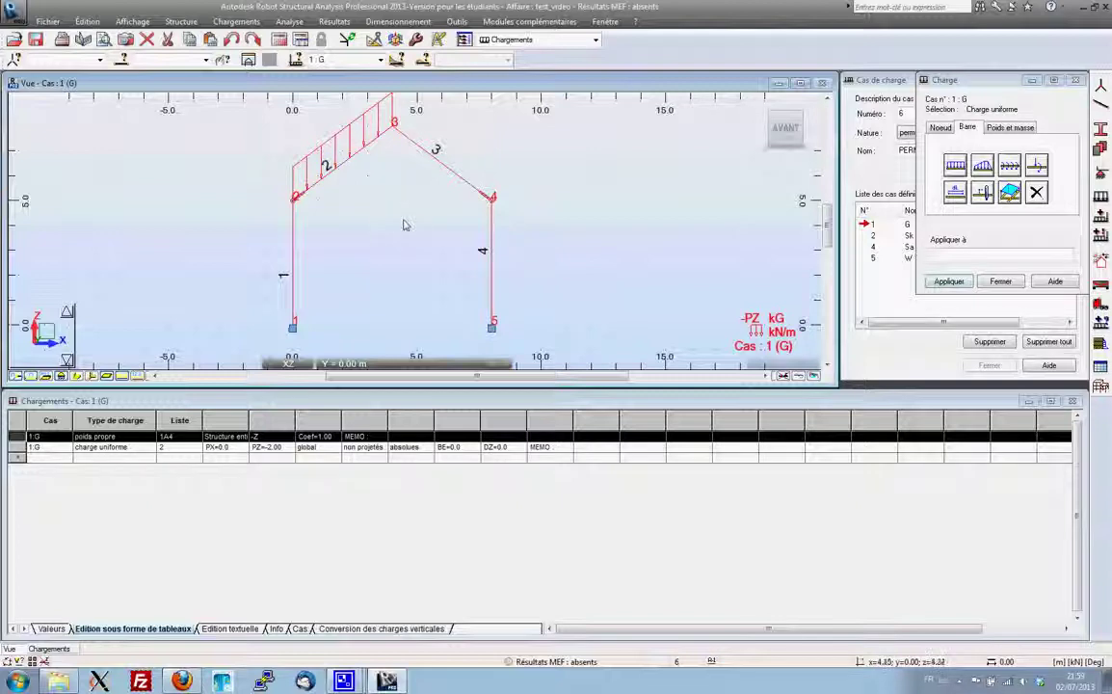
# Apply a uniform load of -3 kN/m along Z in the global system, not projected, to bar 3.
pyautogui.scroll(-2, 417, 241)
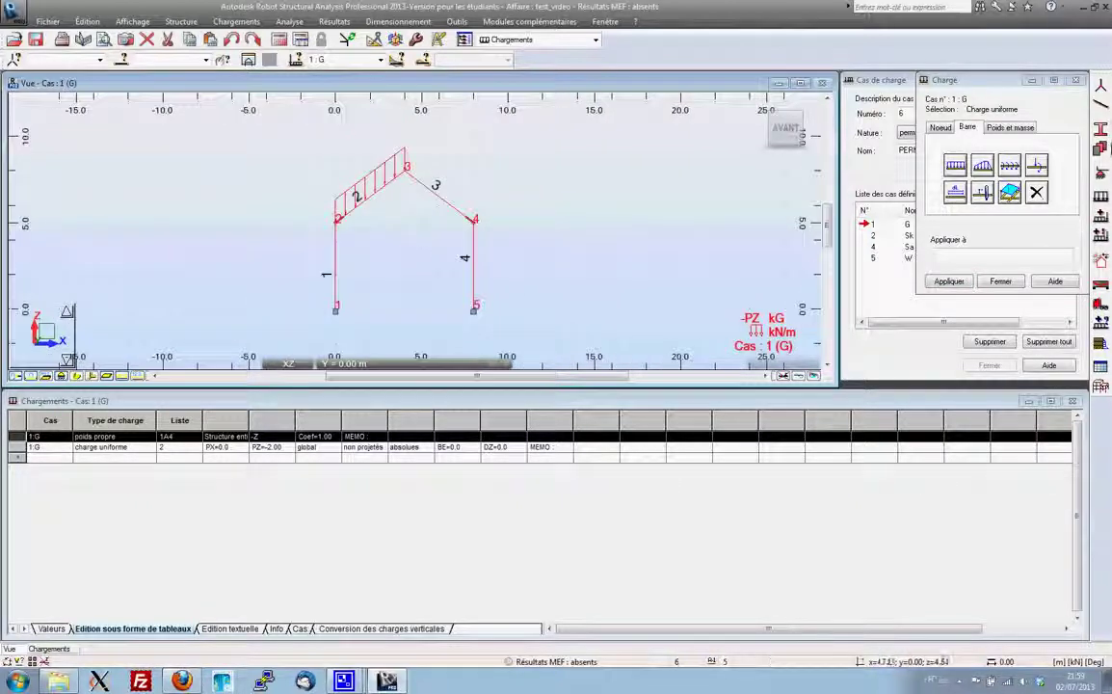
pyautogui.click(954, 165)
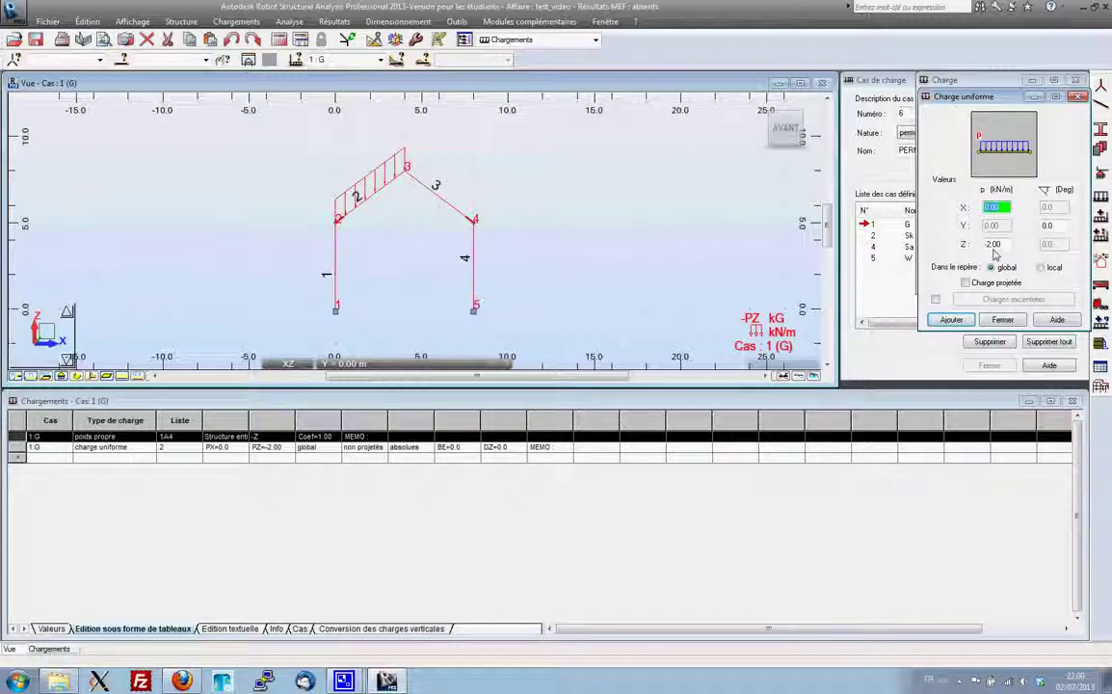
pyautogui.press('Tab')
pyautogui.press('Tab')
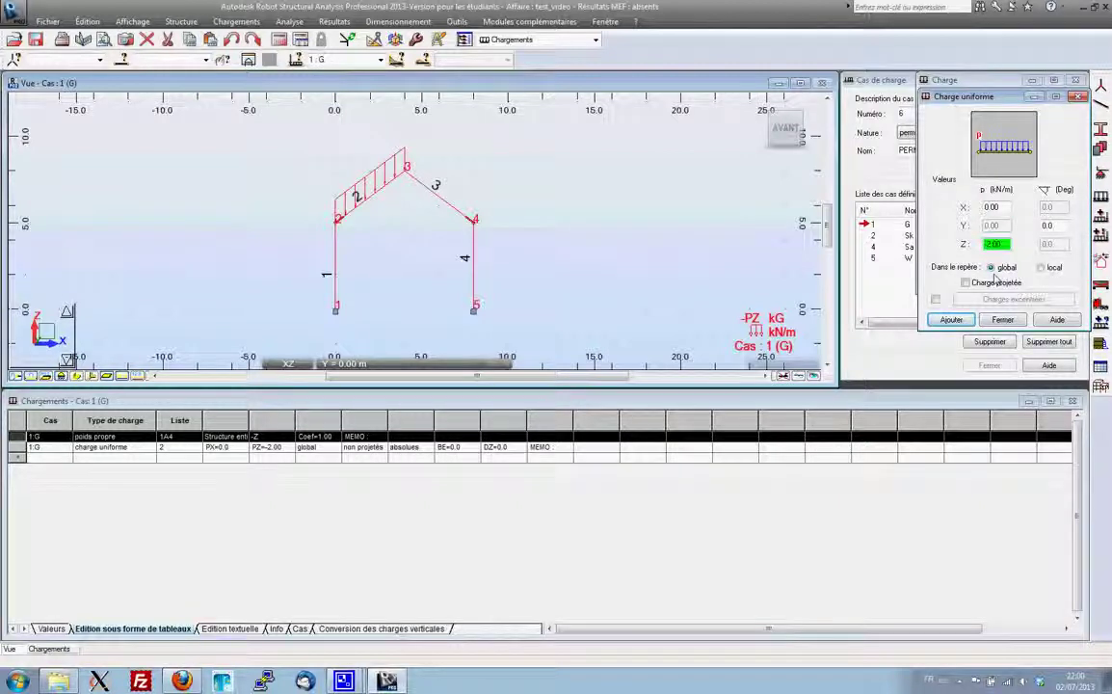
pyautogui.click(951, 319)
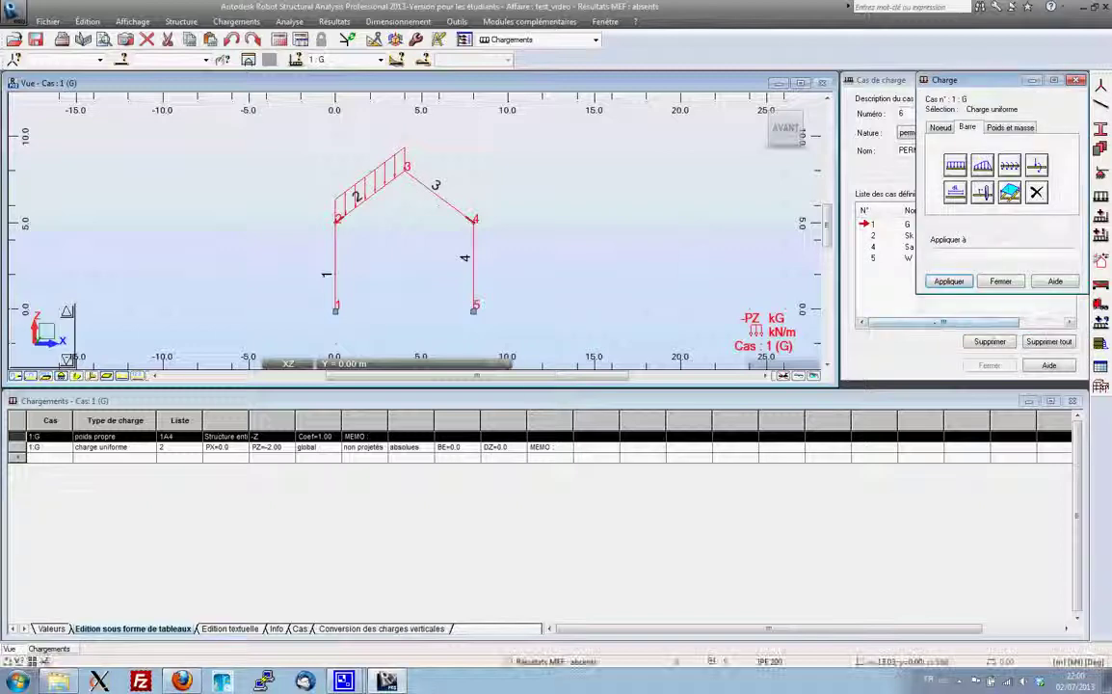
pyautogui.click(438, 192)
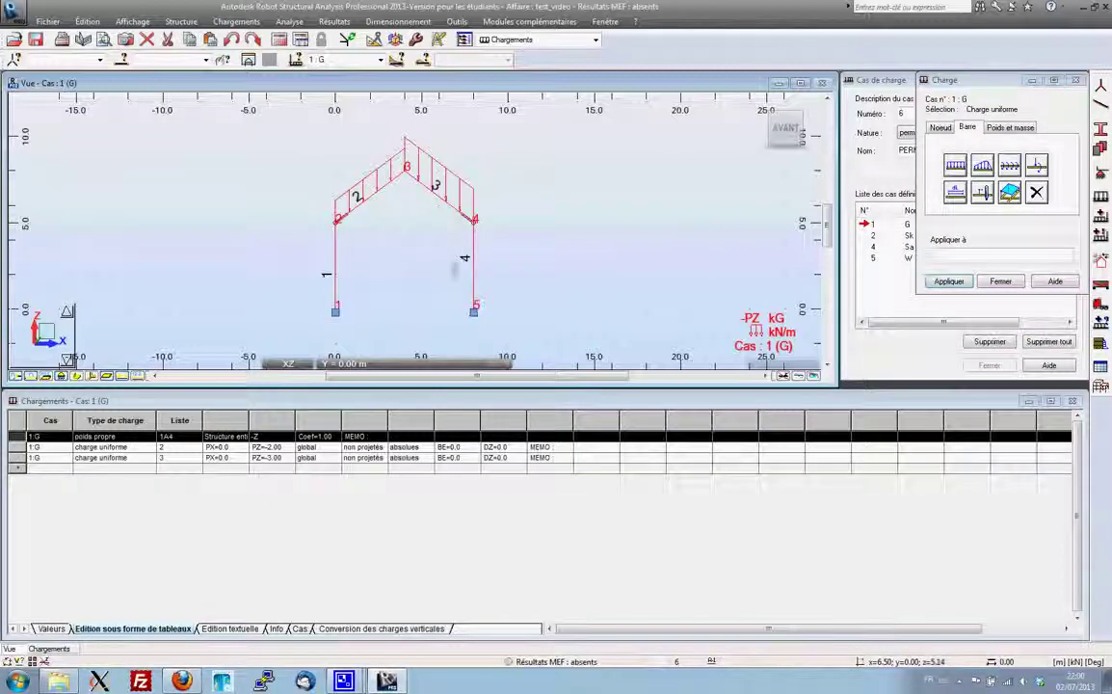
# Apply a nodal force of -10 kN along Z to node 2 in load case G.
pyautogui.click(941, 128)
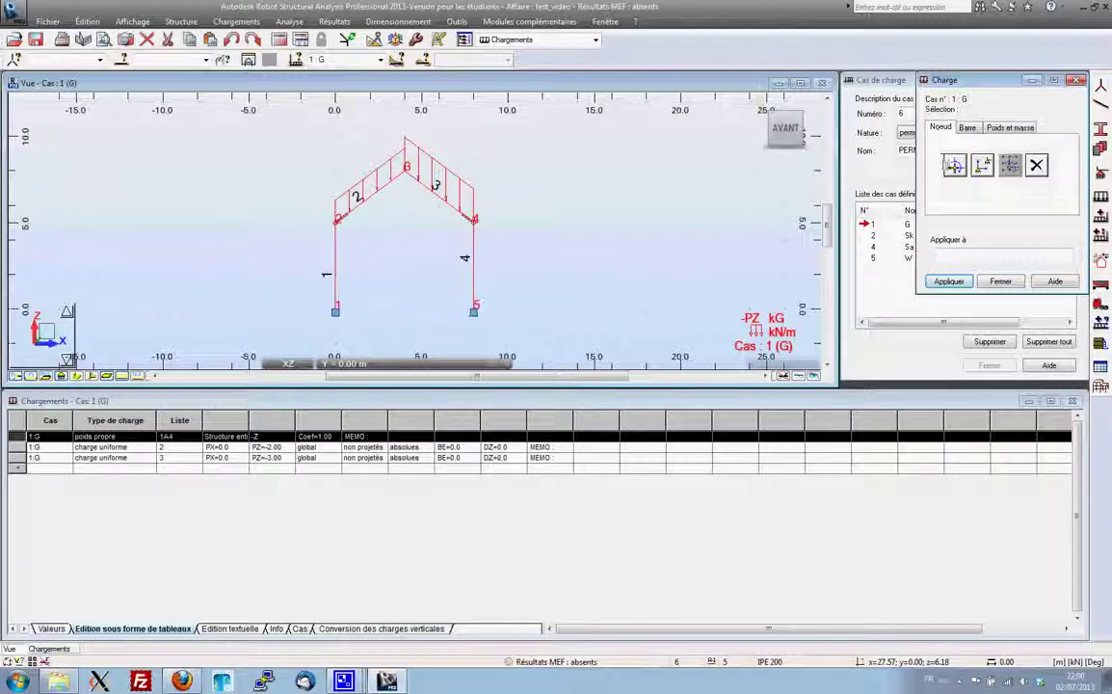
pyautogui.click(954, 166)
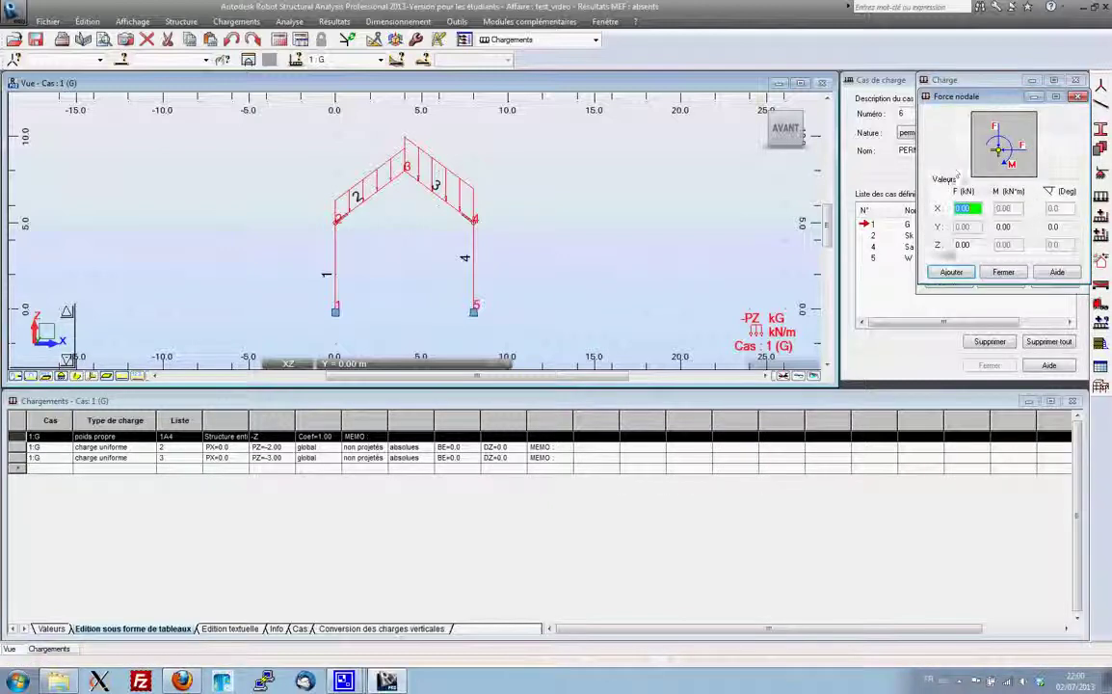
pyautogui.click(964, 245)
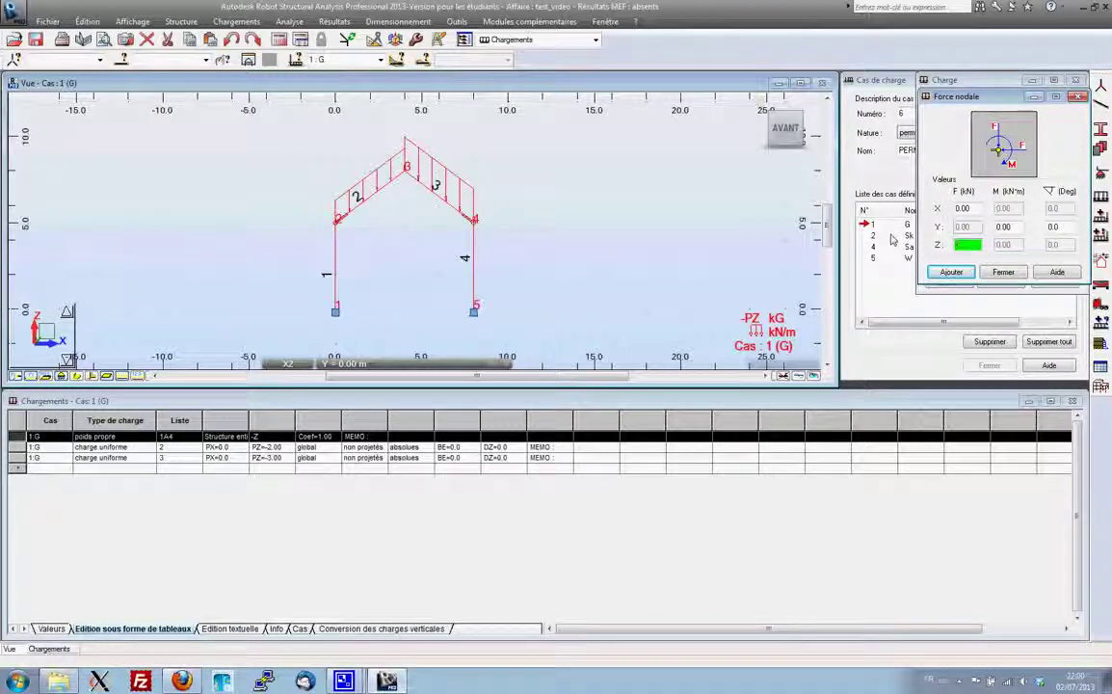
pyautogui.click(949, 273)
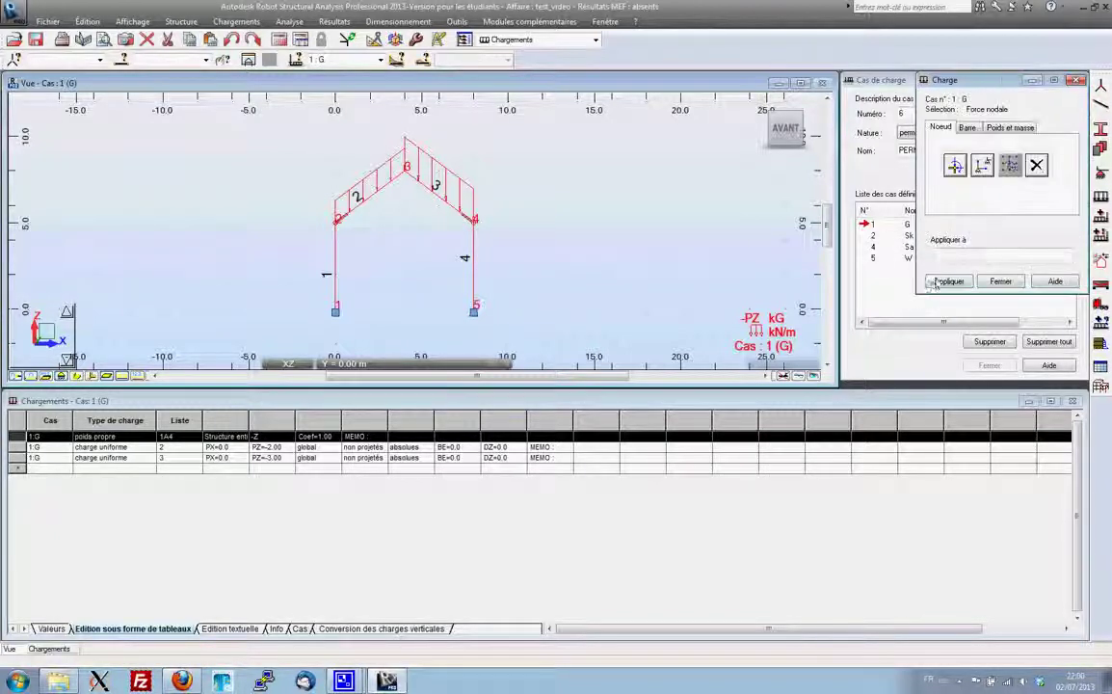
pyautogui.click(337, 221)
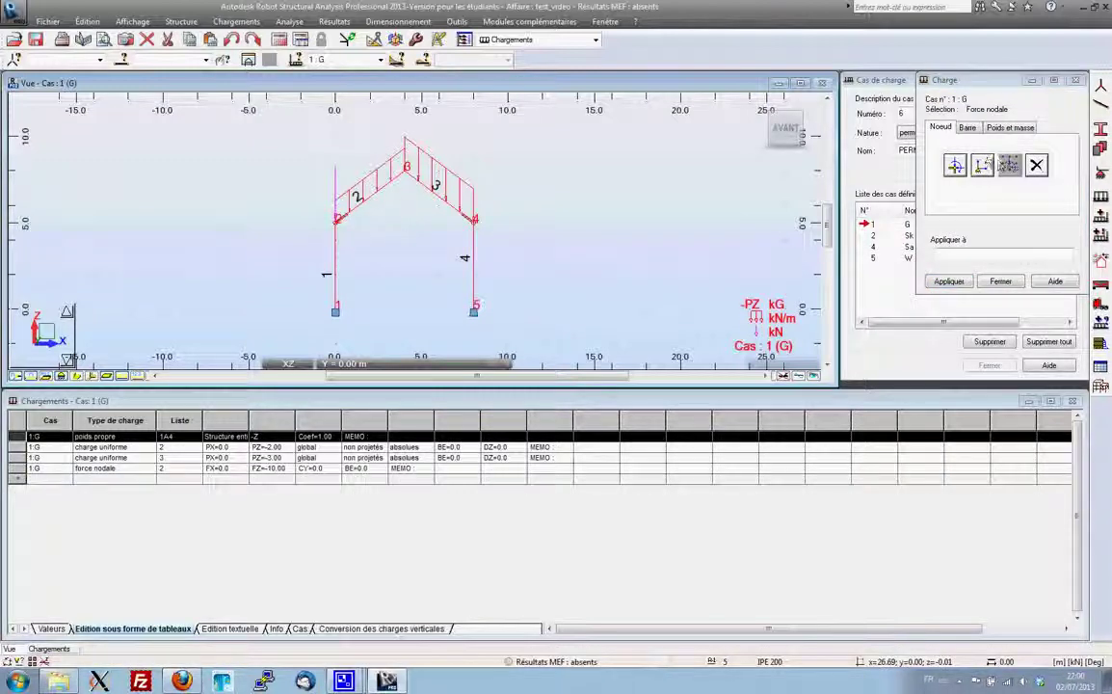
# Apply a nodal force of -15 kN along Z to node 4 and close the load definition.
pyautogui.click(955, 166)
pyautogui.click(964, 246)
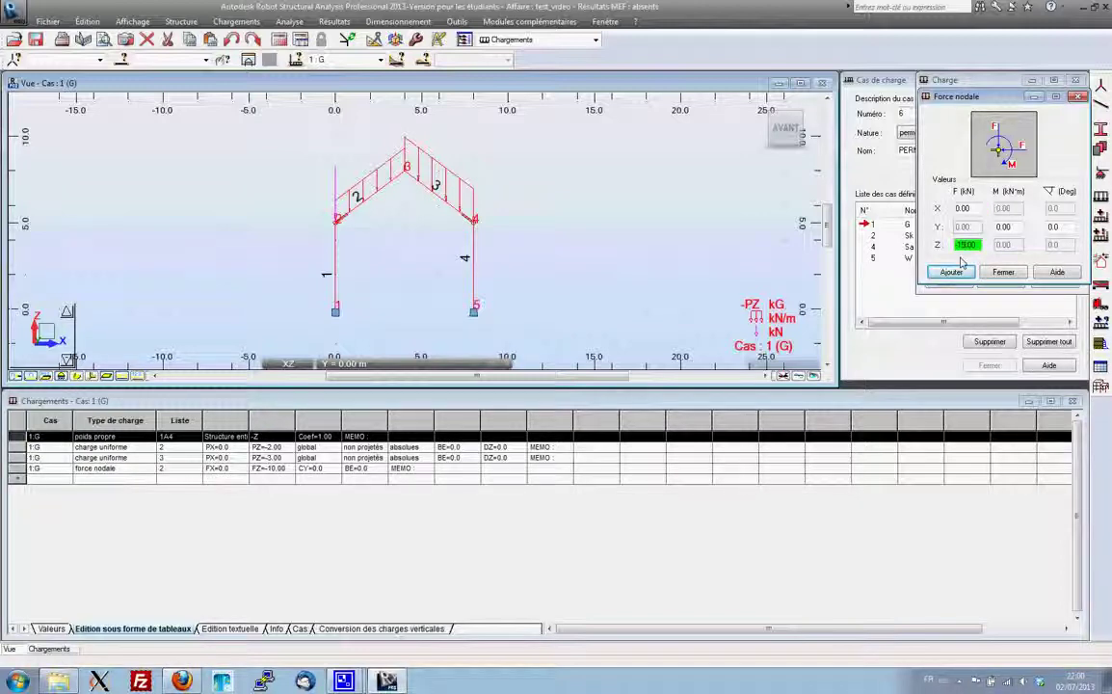
pyautogui.click(954, 271)
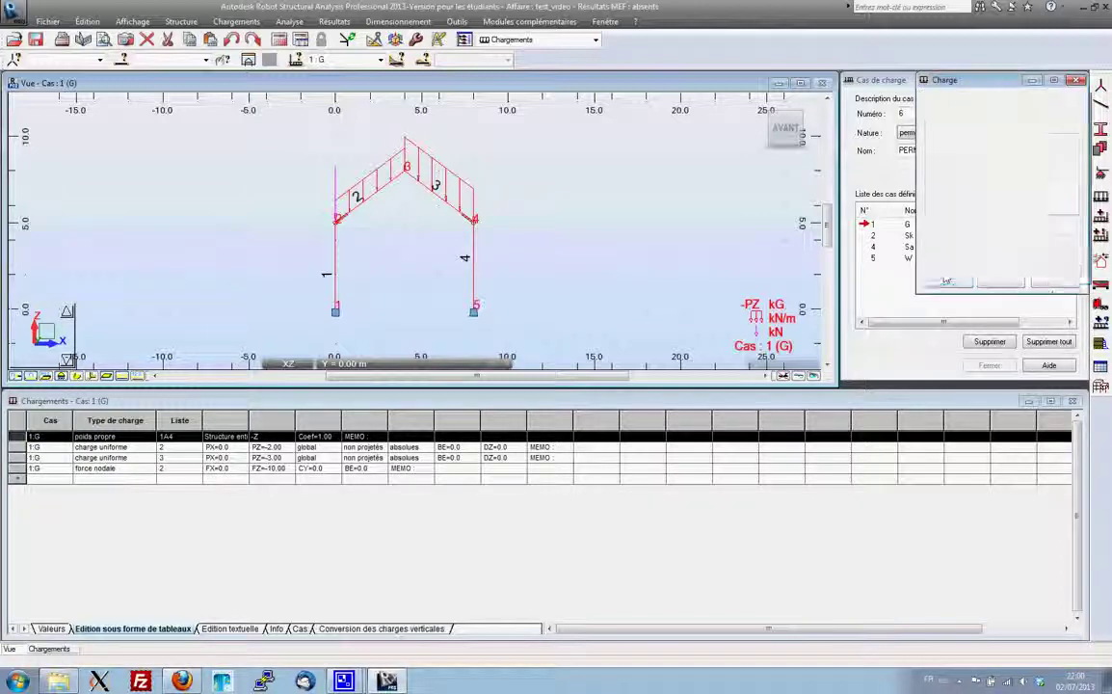
pyautogui.click(475, 227)
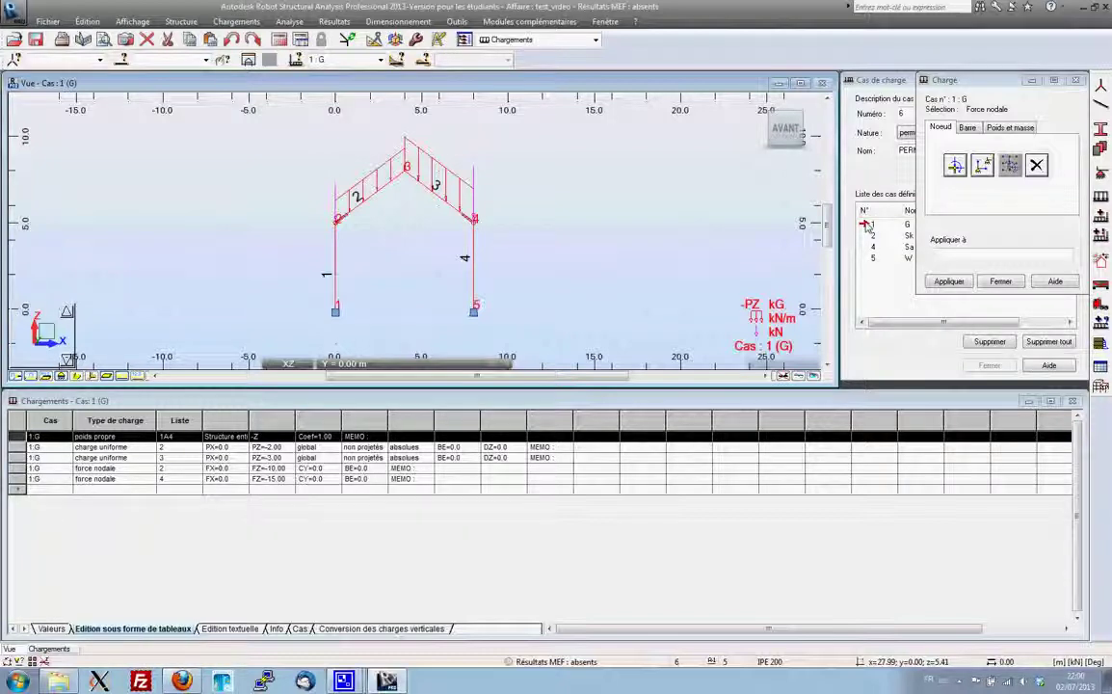
pyautogui.click(1000, 280)
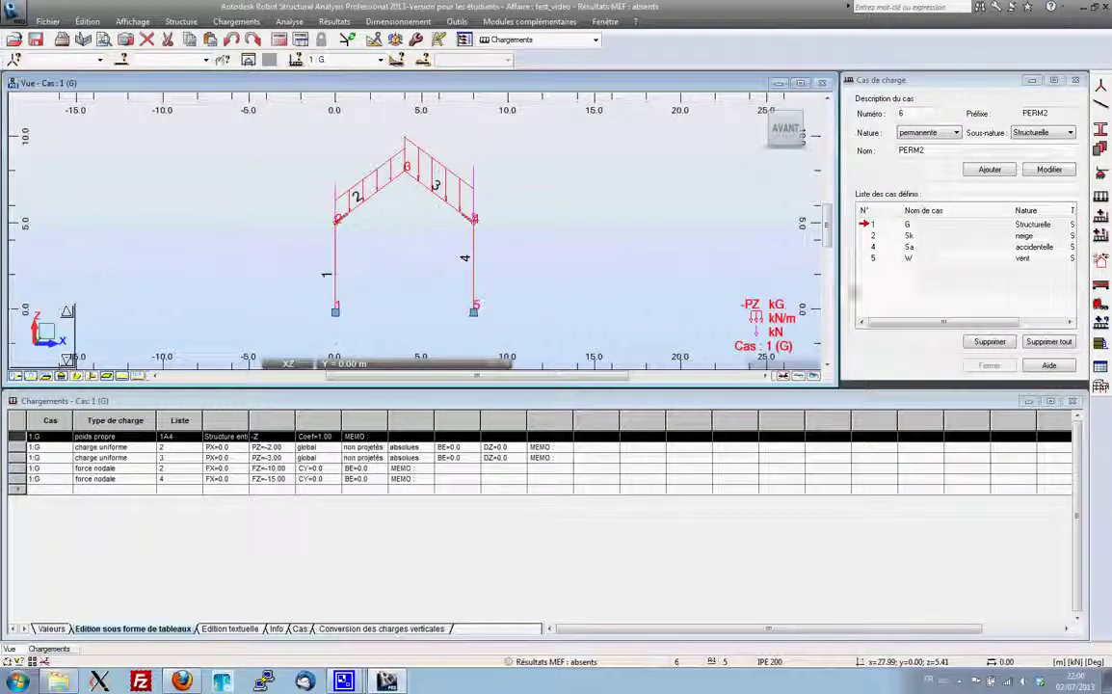
# In snow case Sk, apply a projected uniform load of -2 kN/m along global Z to bars 2 and 3, and display the load values.
pyautogui.click(873, 236)
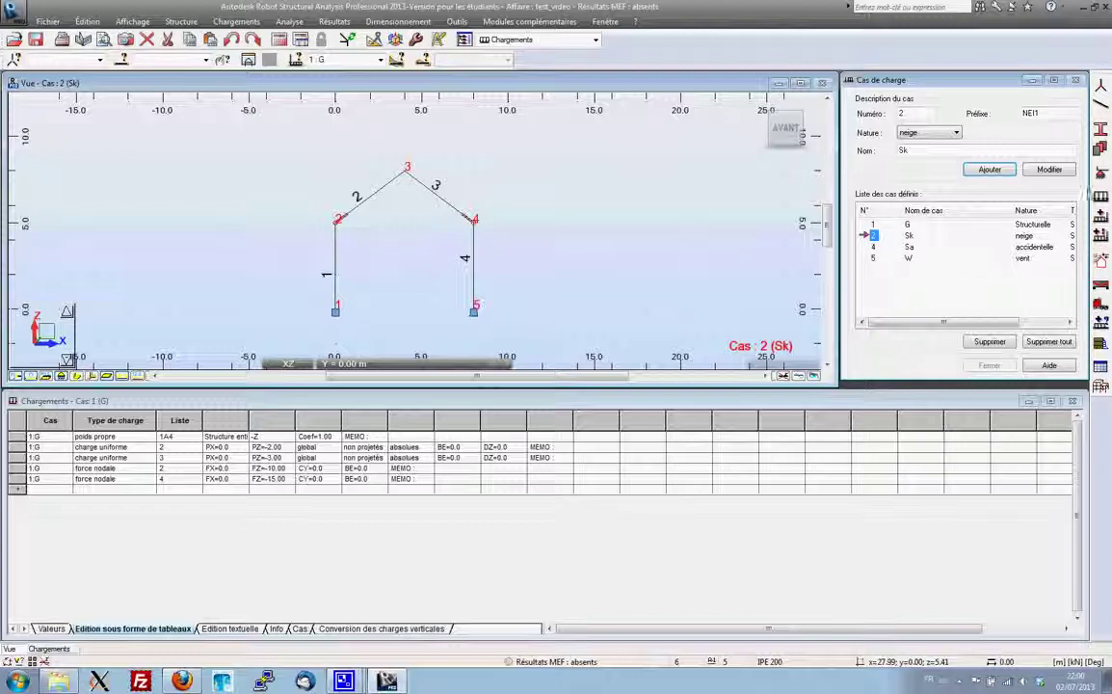
pyautogui.click(1101, 216)
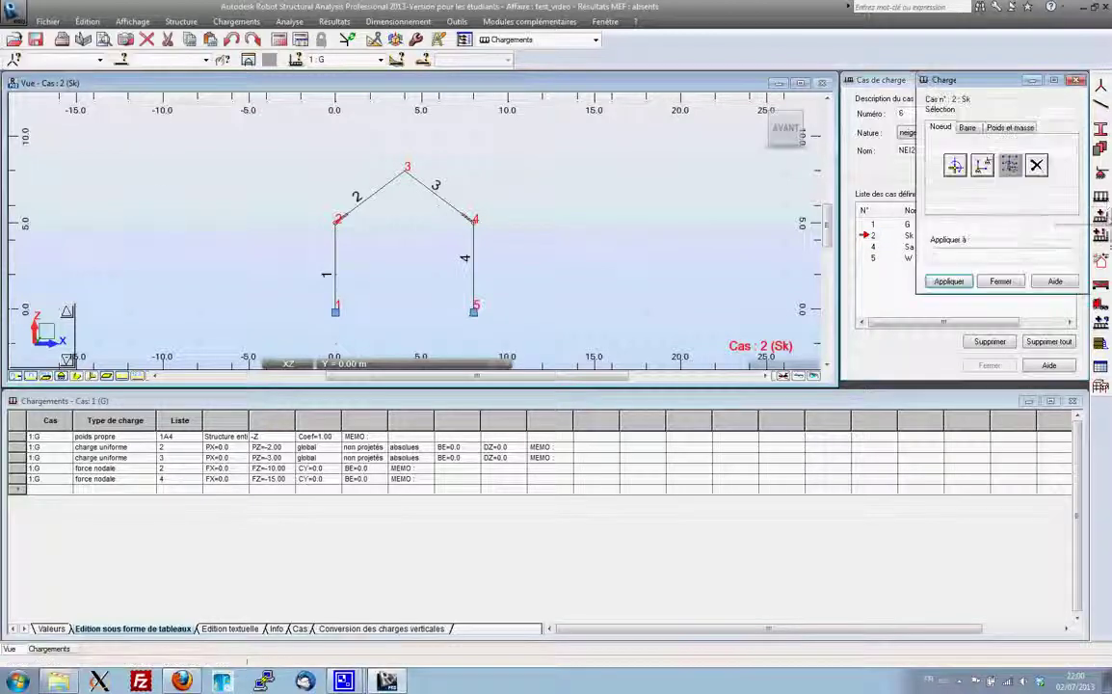
pyautogui.click(966, 129)
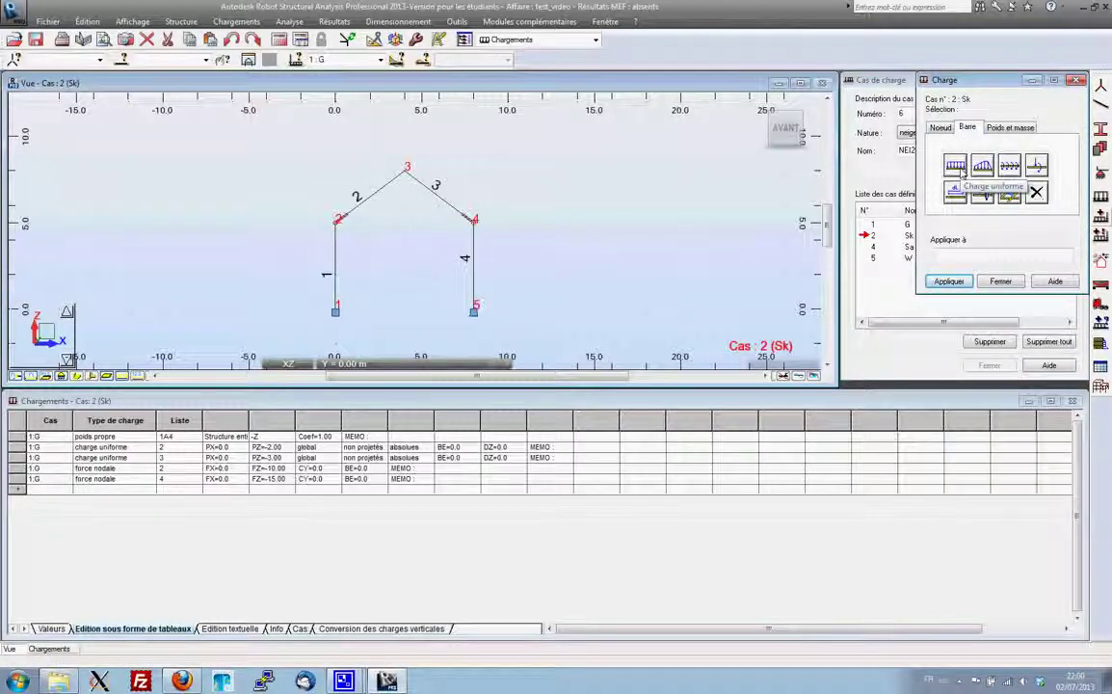
pyautogui.click(956, 167)
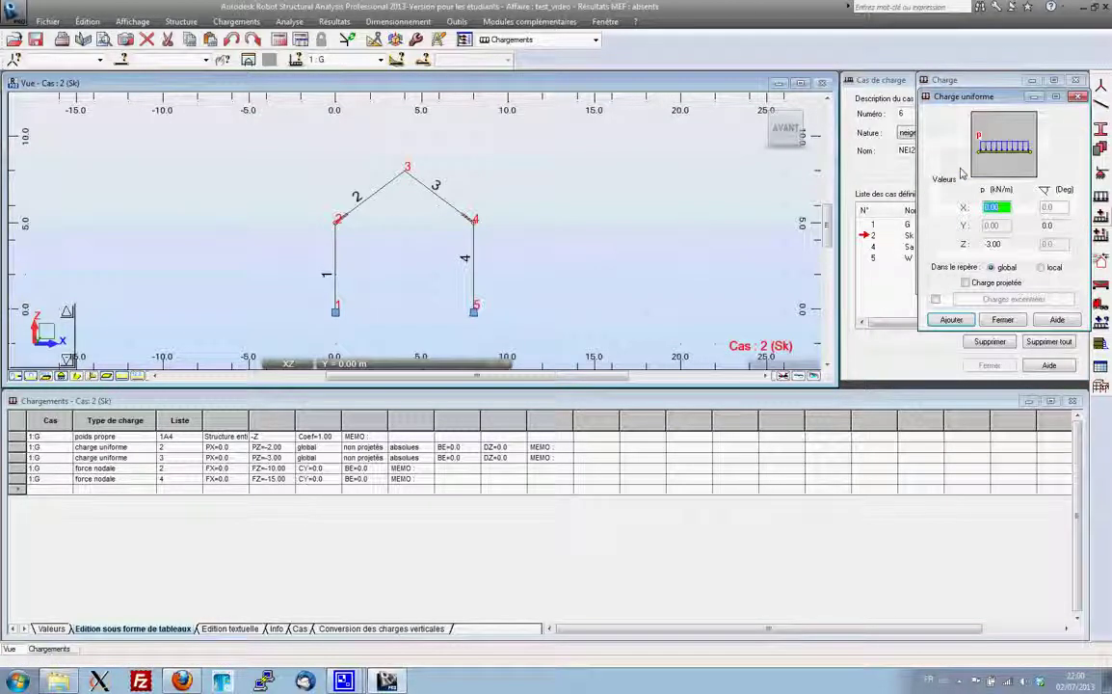
pyautogui.doubleClick(993, 245)
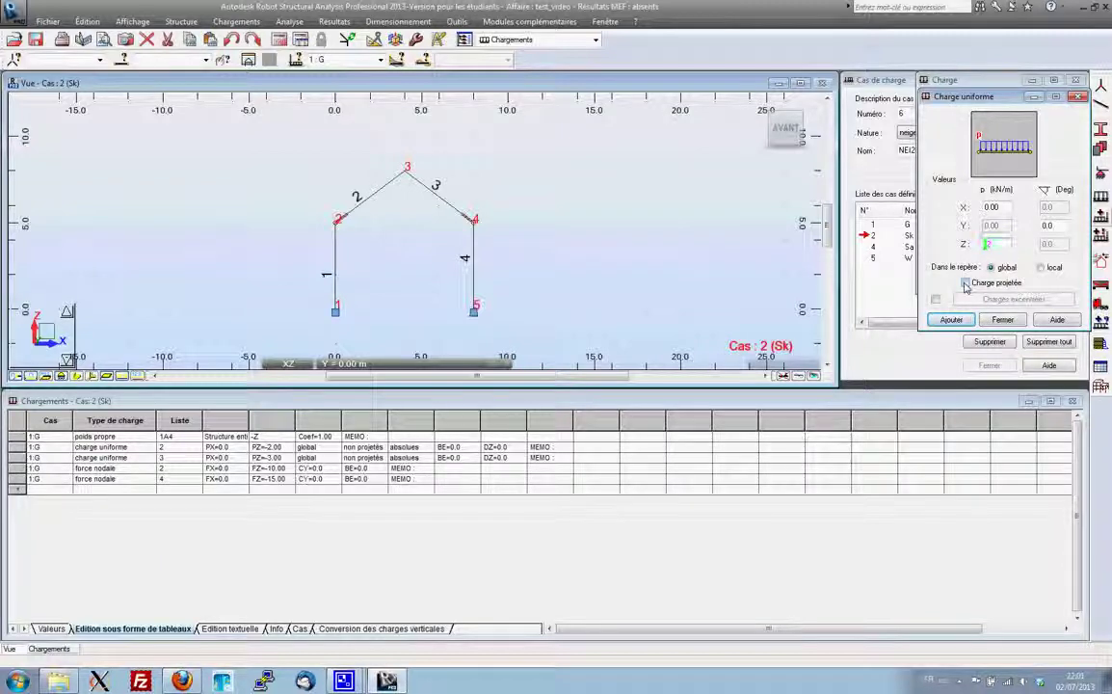
pyautogui.click(952, 319)
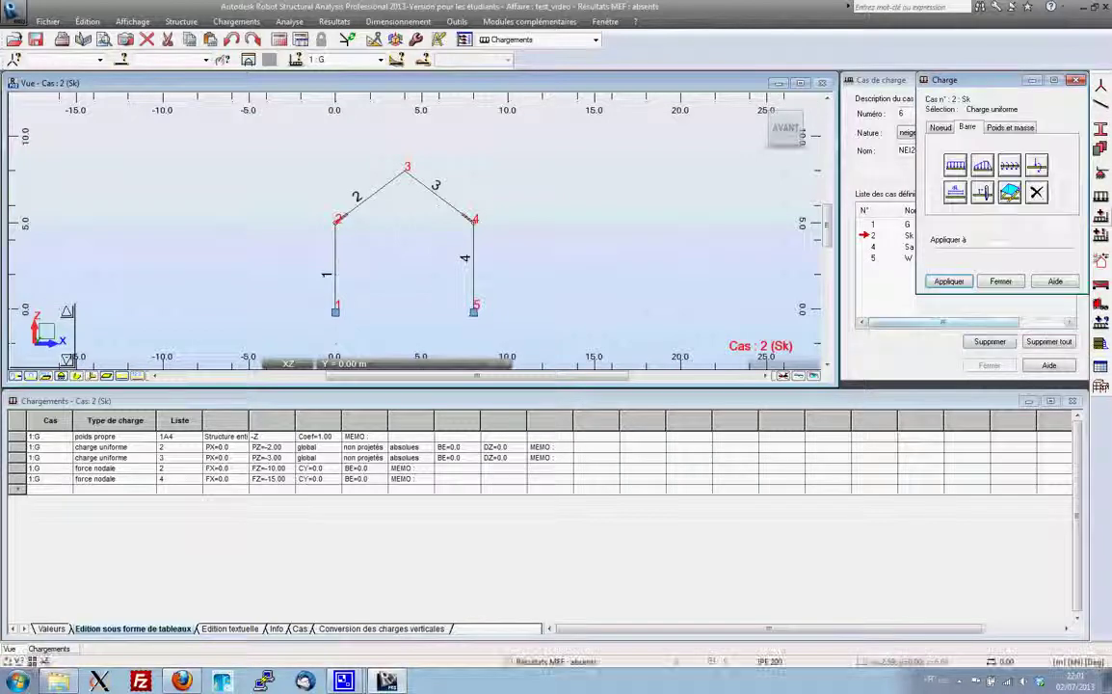
pyautogui.click(379, 192)
pyautogui.click(443, 200)
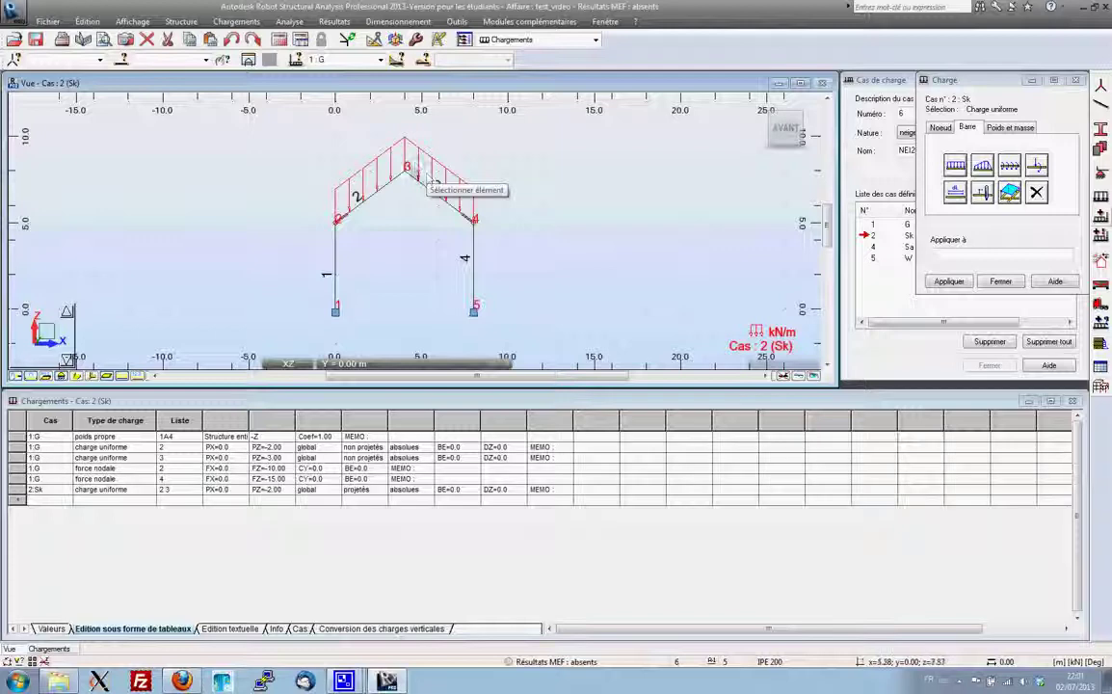
pyautogui.click(140, 376)
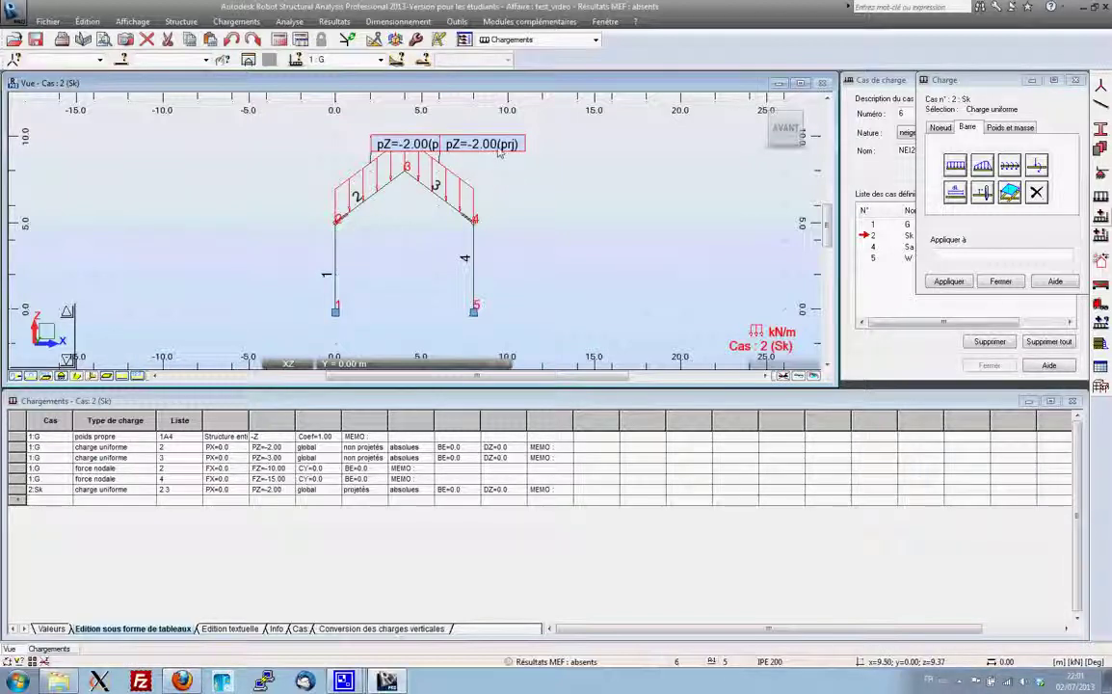
pyautogui.click(999, 282)
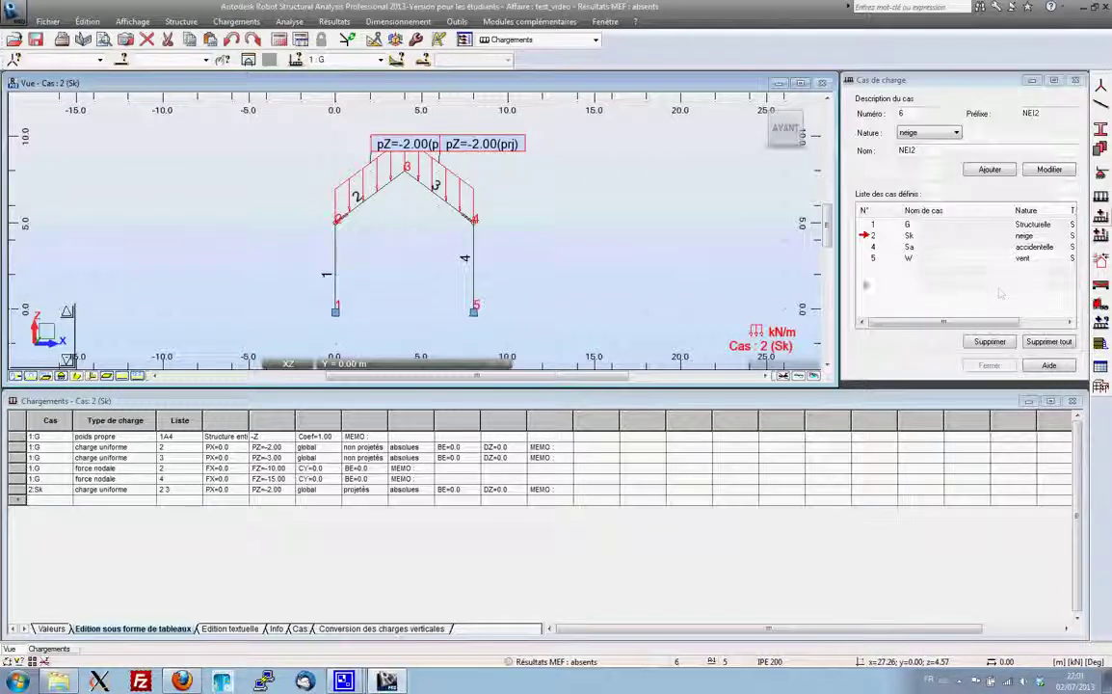
# In accidental case Sa, apply a non-projected uniform load of -3 kN/m along global Z to bars 2 and 3.
pyautogui.click(874, 247)
pyautogui.click(990, 169)
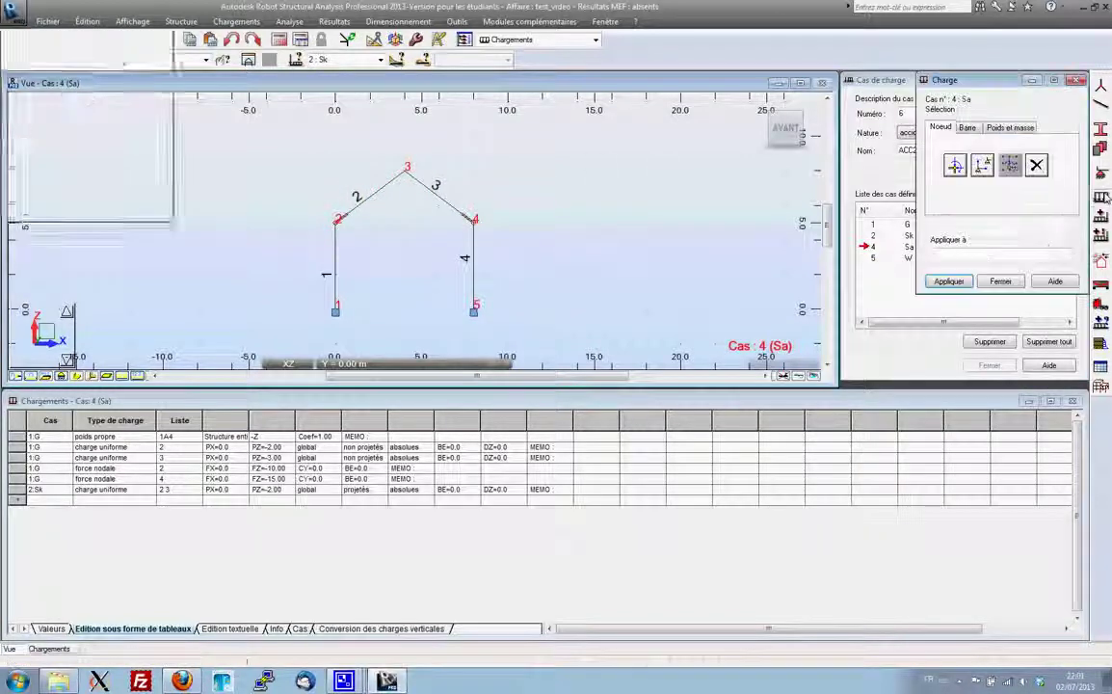
pyautogui.click(955, 166)
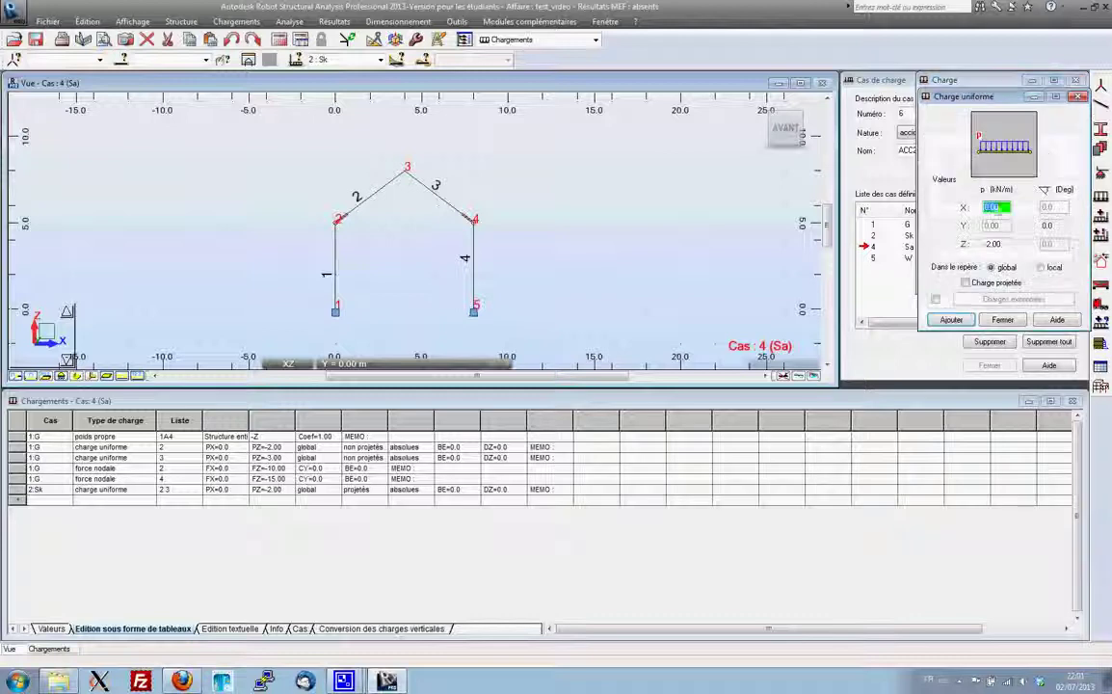
pyautogui.doubleClick(997, 246)
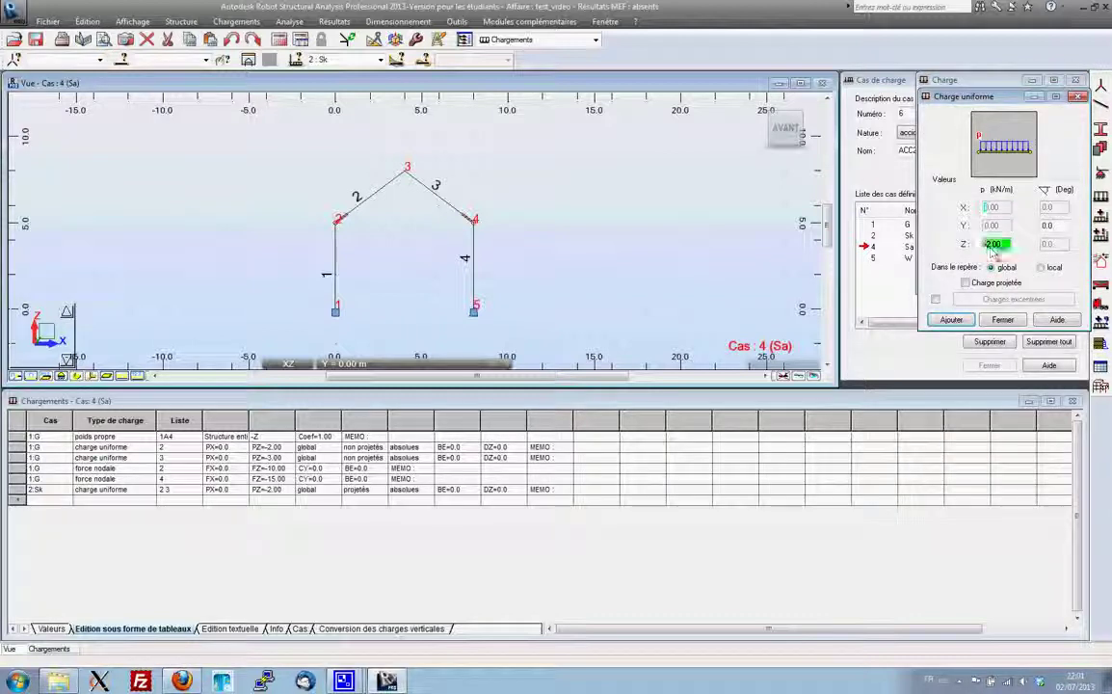
pyautogui.click(964, 323)
pyautogui.click(388, 187)
pyautogui.click(445, 203)
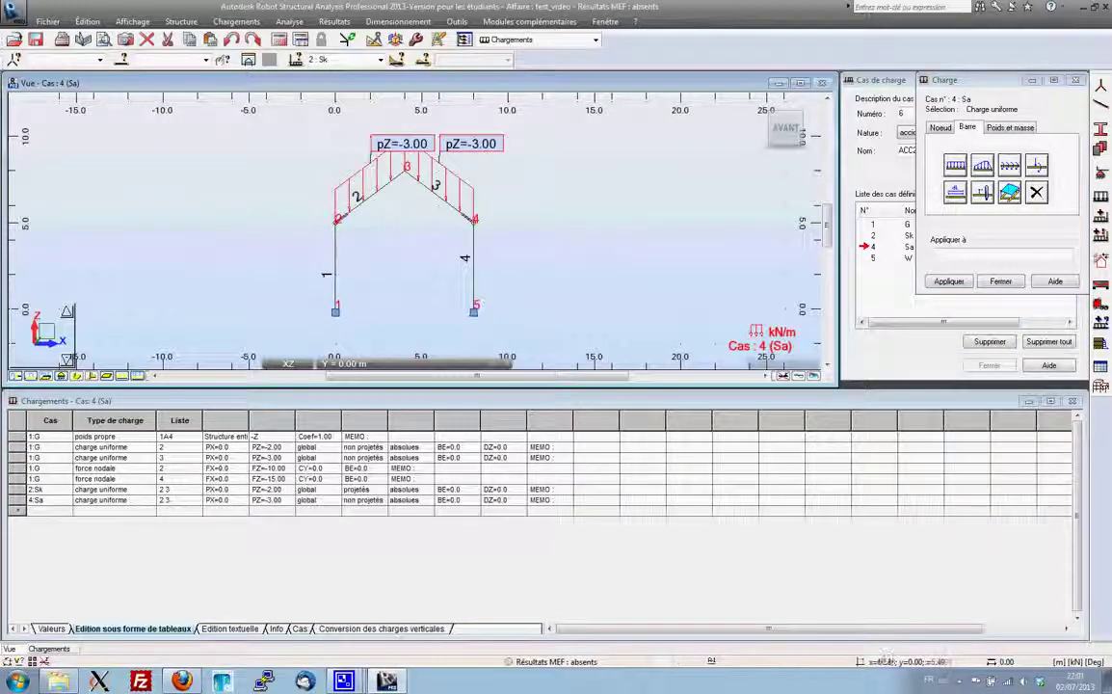
pyautogui.click(1000, 280)
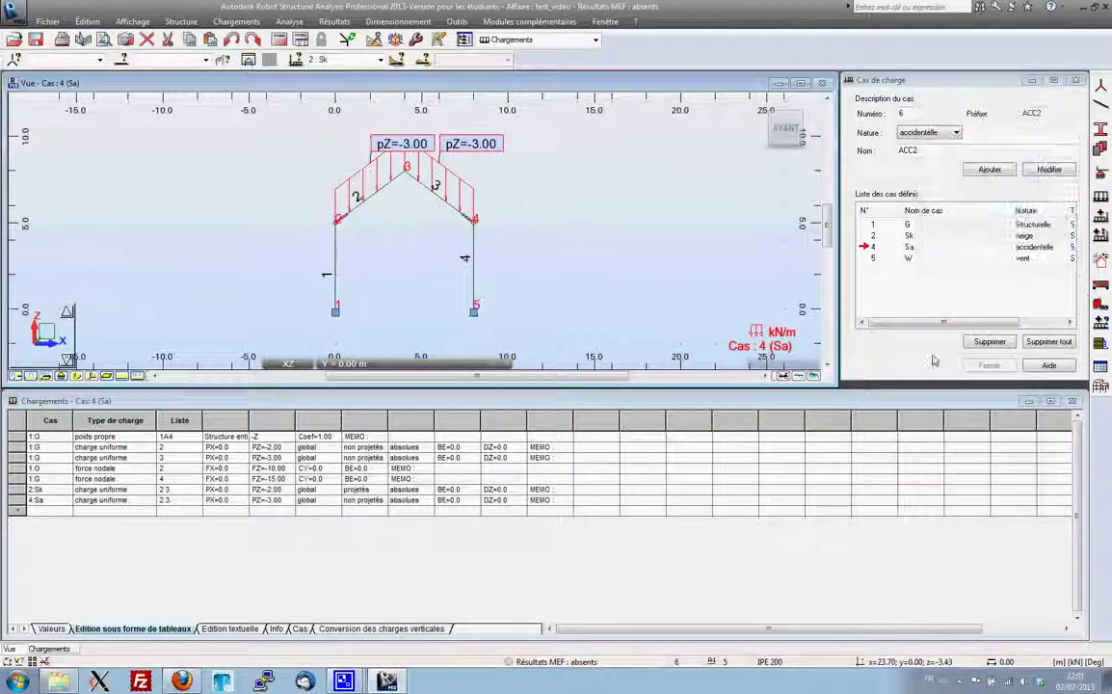
# In wind case W, apply a uniform load of -3 kN/m along Z in the local system to bar 1.
pyautogui.click(874, 258)
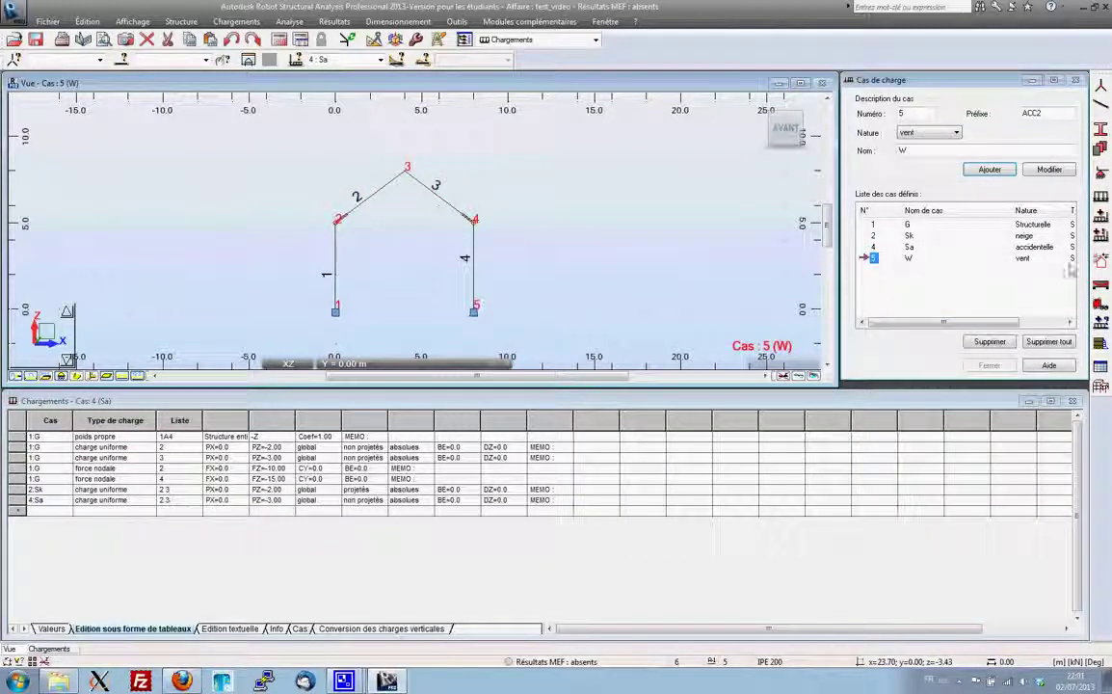
pyautogui.click(990, 170)
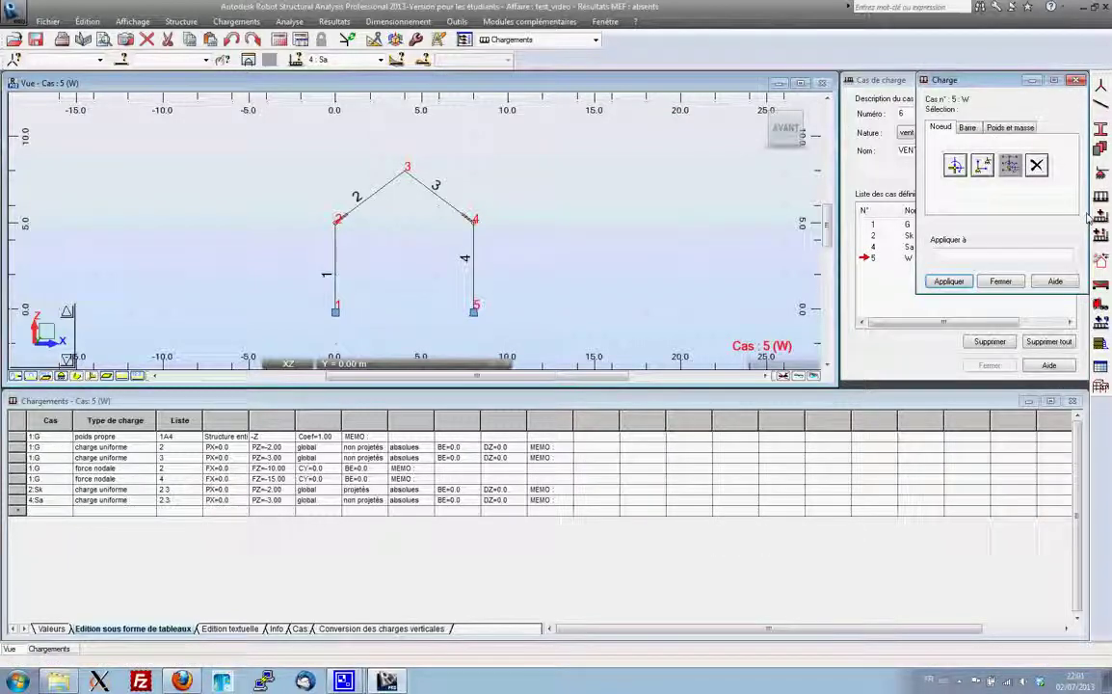
pyautogui.click(968, 129)
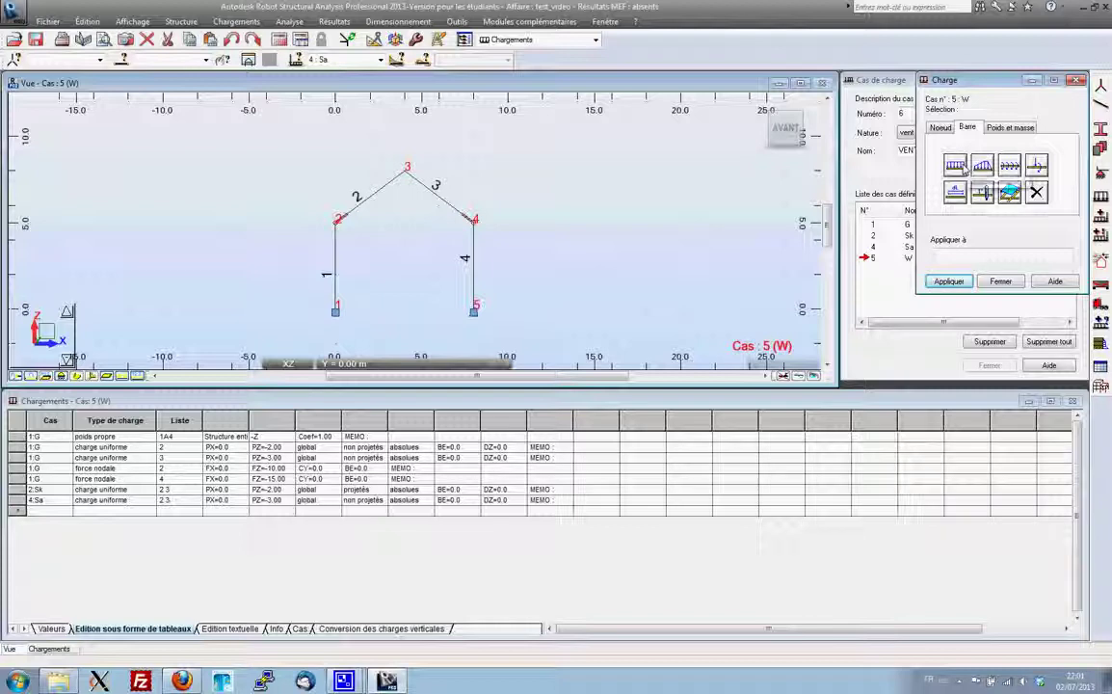
pyautogui.click(955, 166)
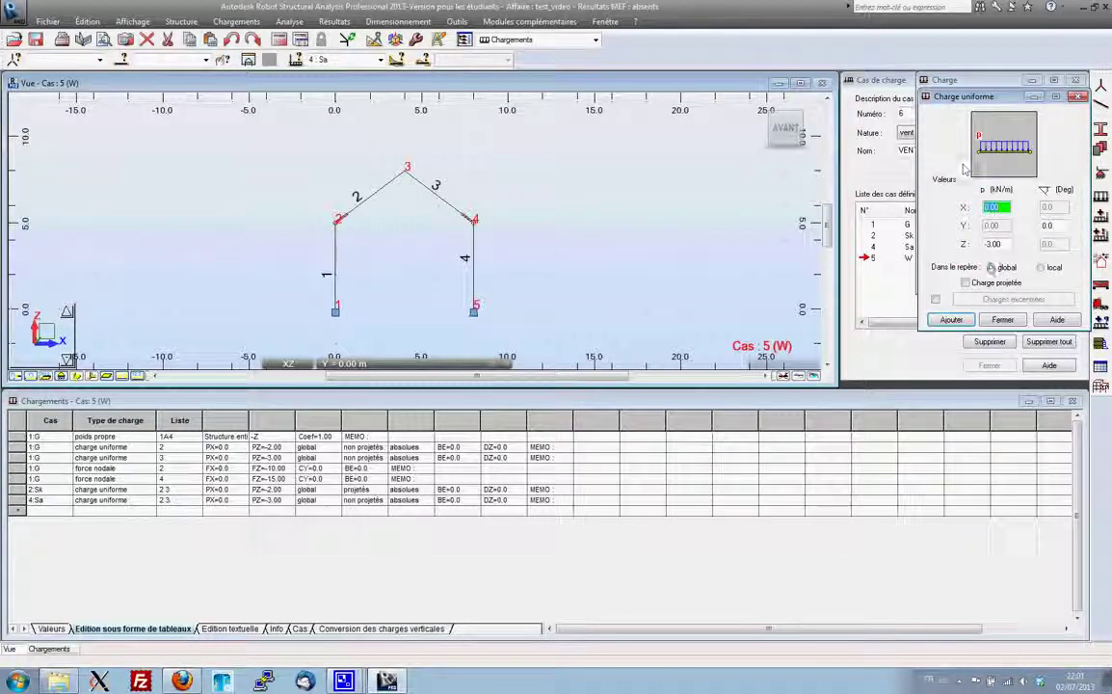
pyautogui.click(1041, 268)
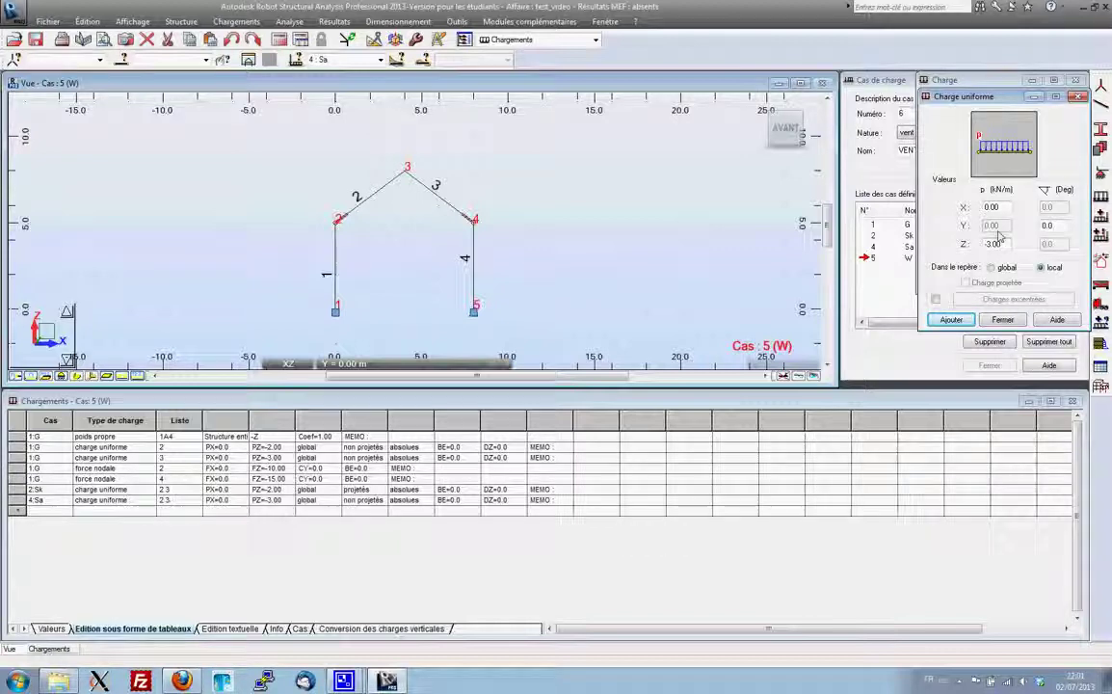
pyautogui.click(950, 320)
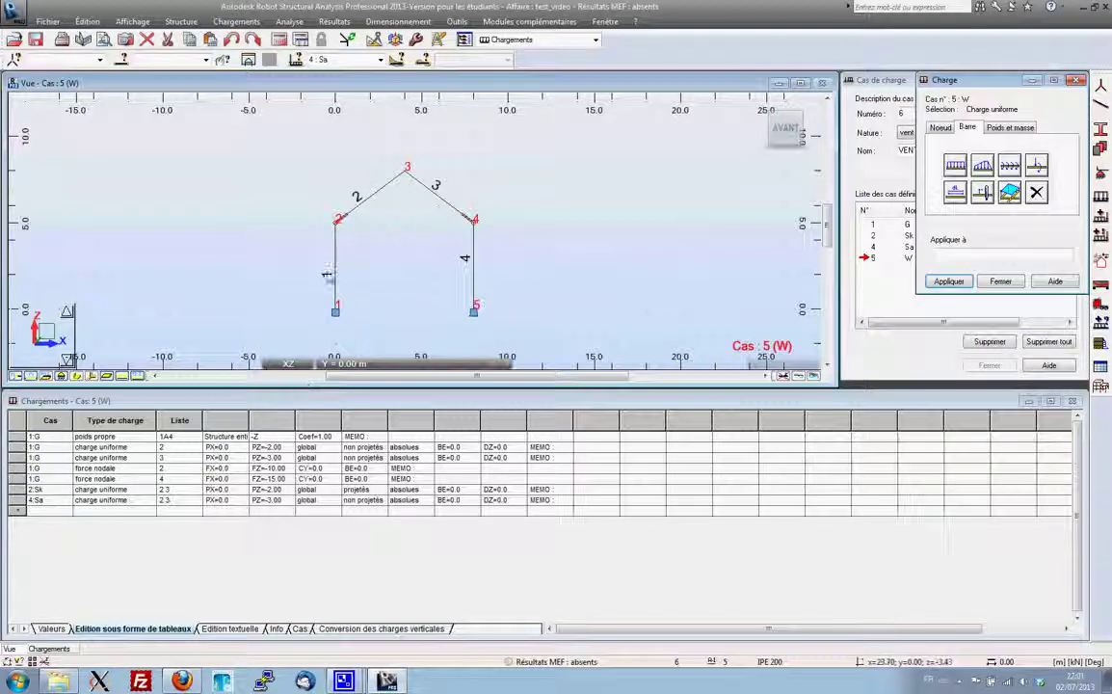
pyautogui.click(336, 265)
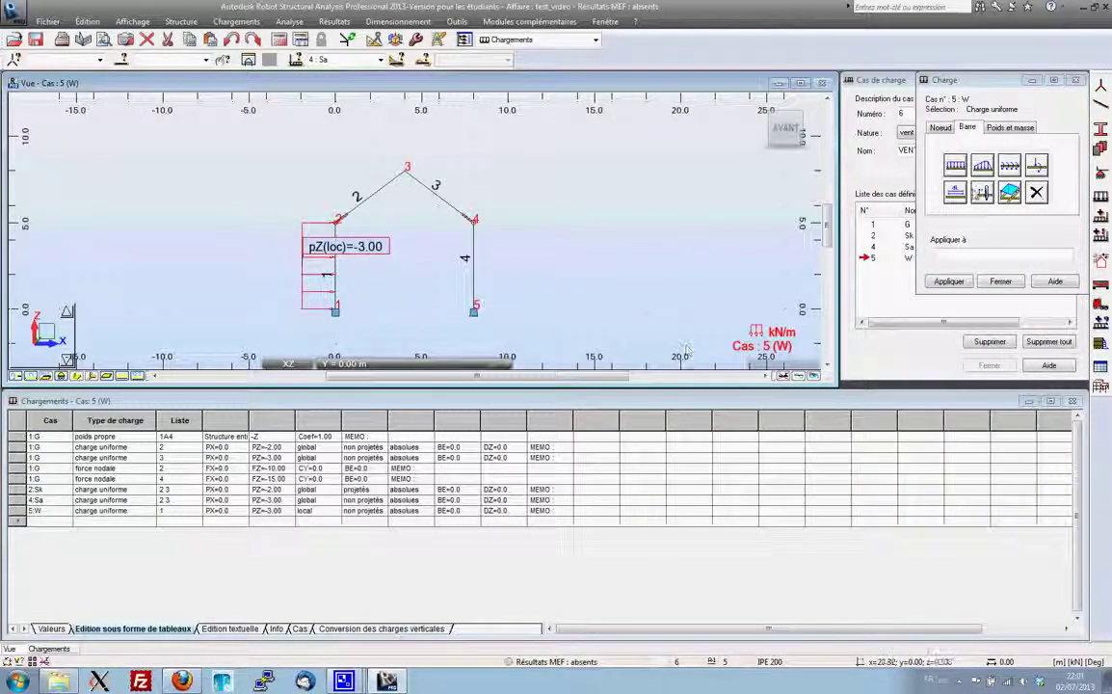
# In wind case W, apply a uniform load of 3 kN/m along local Z to bars 2 and 3.
pyautogui.click(956, 166)
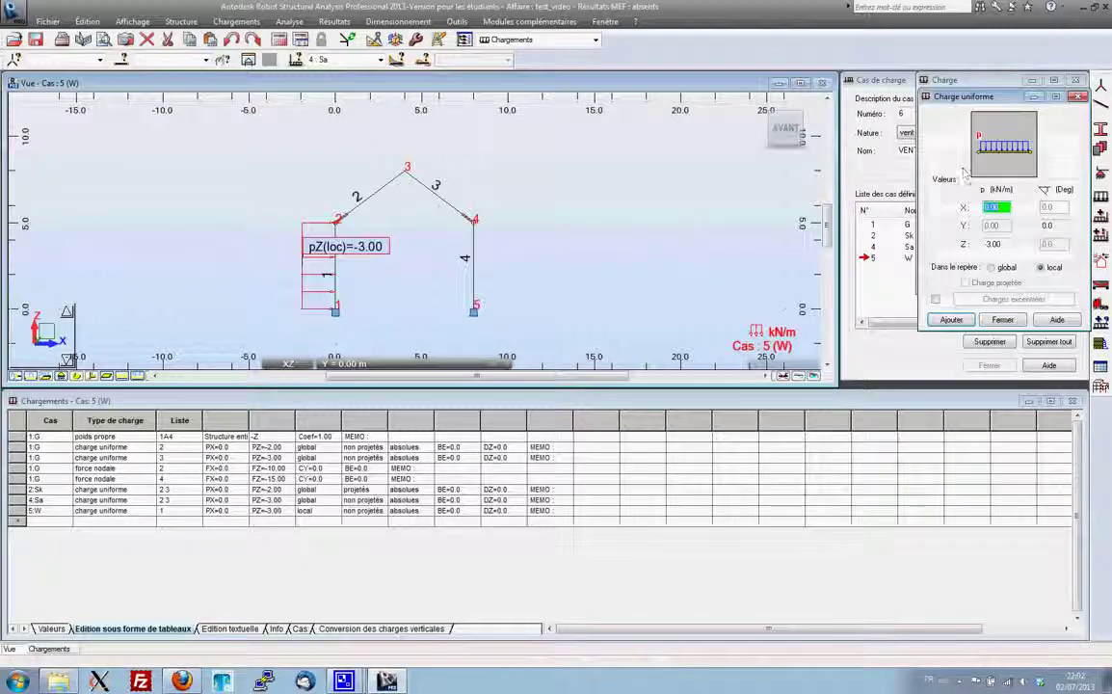
pyautogui.click(997, 245)
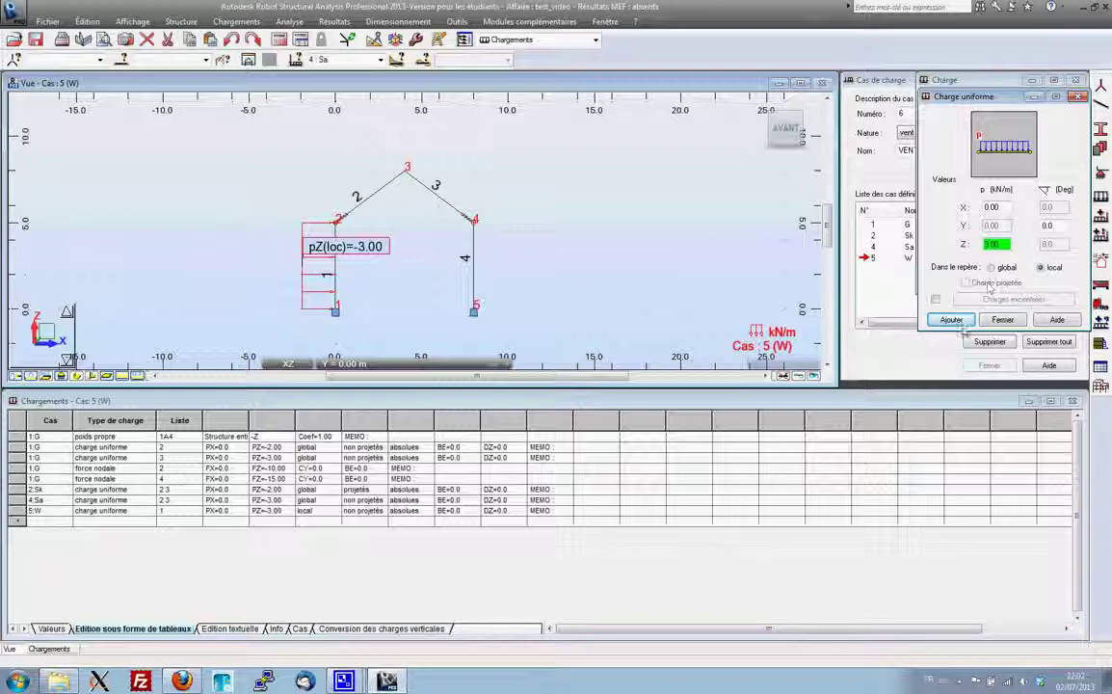
pyautogui.click(952, 319)
pyautogui.click(376, 188)
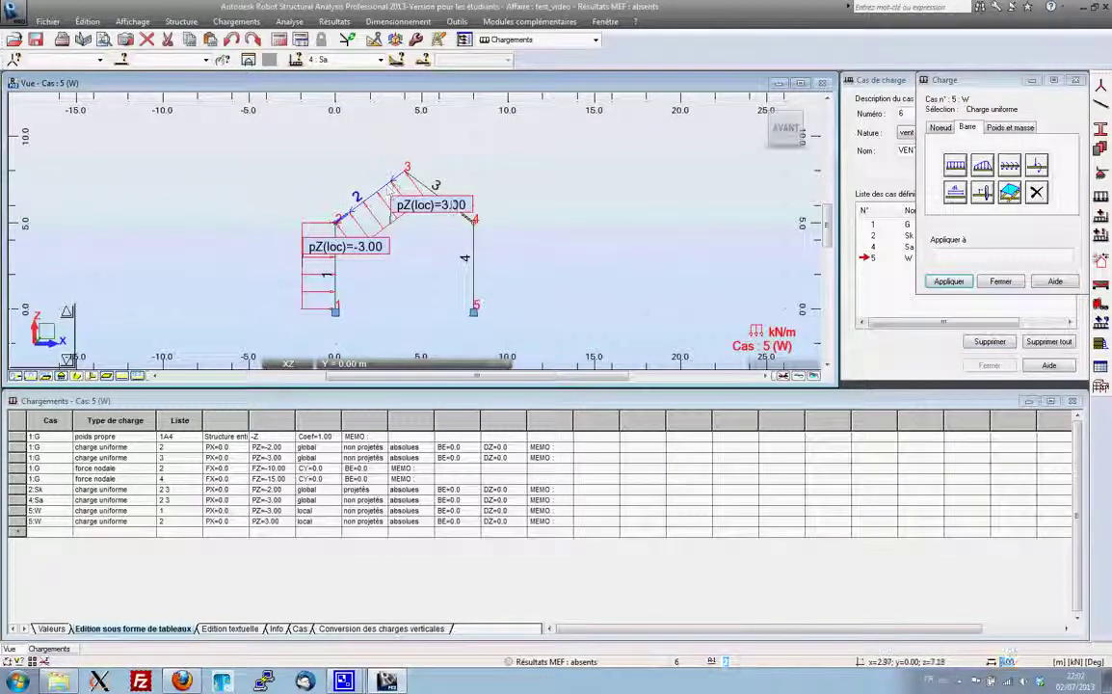
pyautogui.click(436, 191)
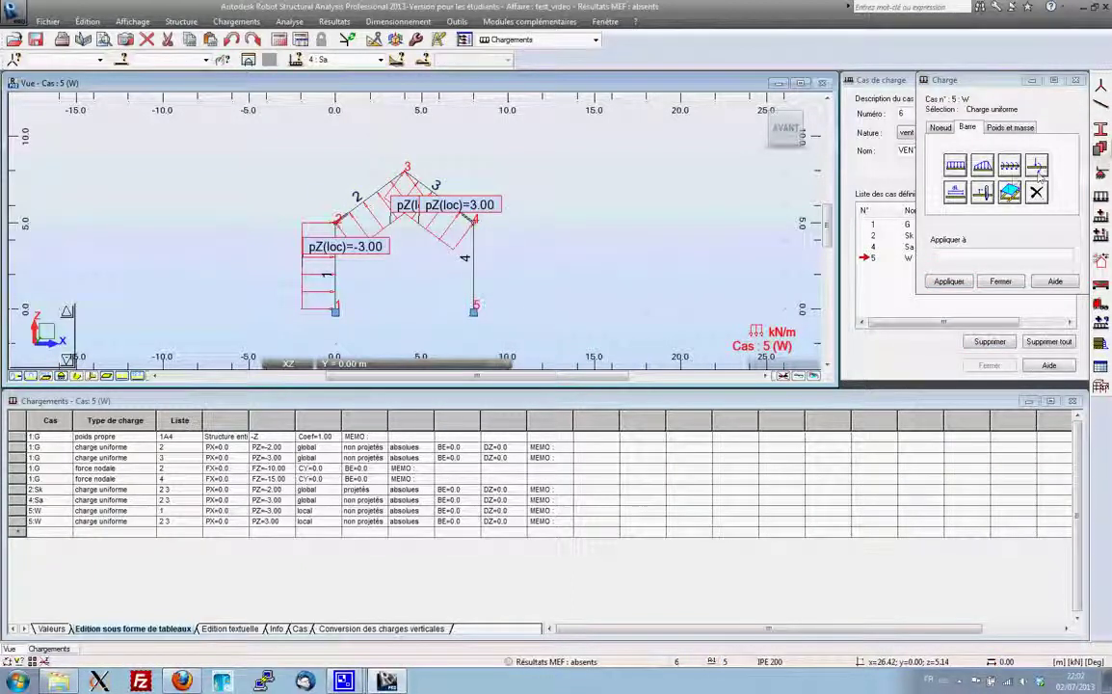
# In wind case W, apply a uniform load of 1 kN/m along local Z to bar 4 and close the load definition.
pyautogui.click(939, 127)
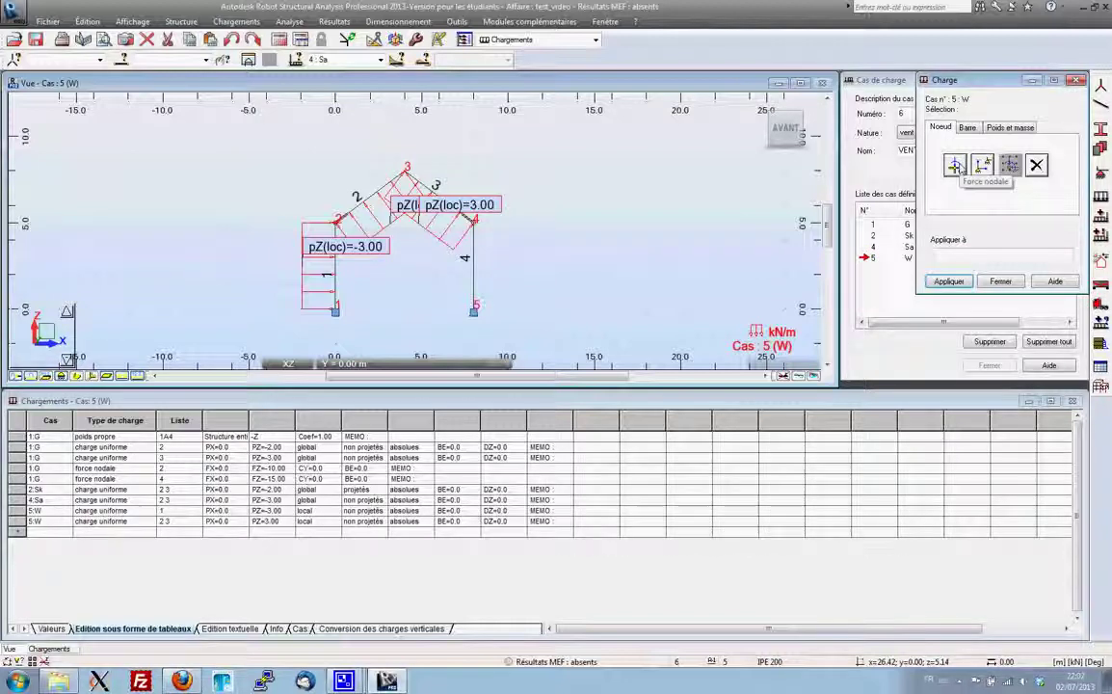
pyautogui.click(968, 127)
pyautogui.click(961, 166)
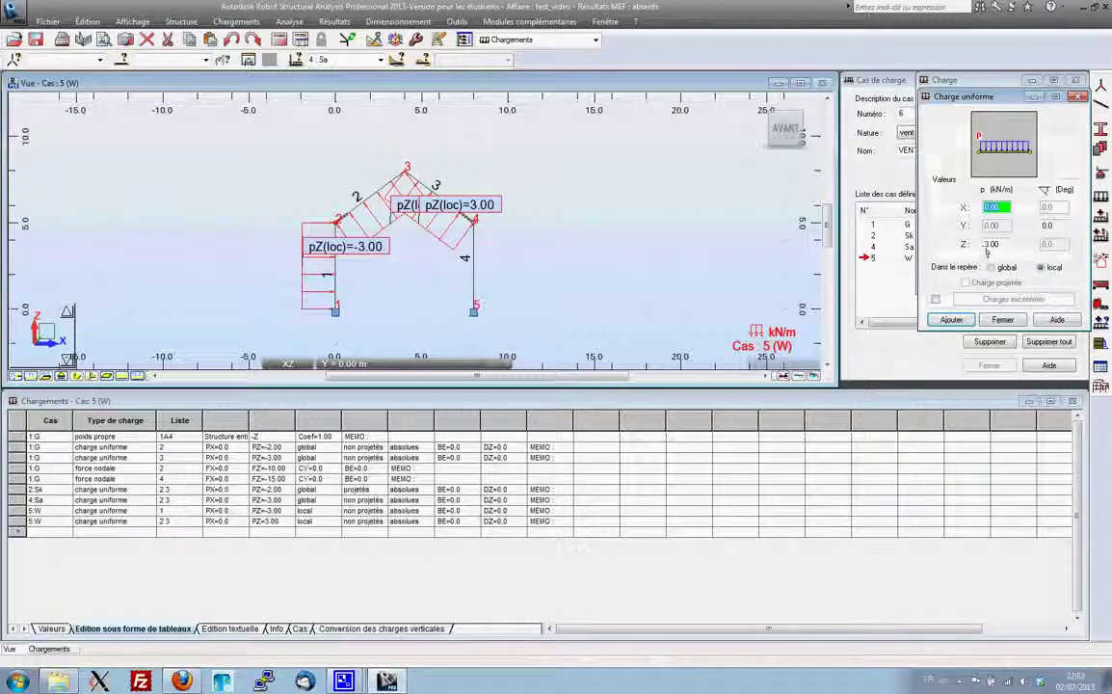
pyautogui.click(988, 246)
pyautogui.press('BackSpace')
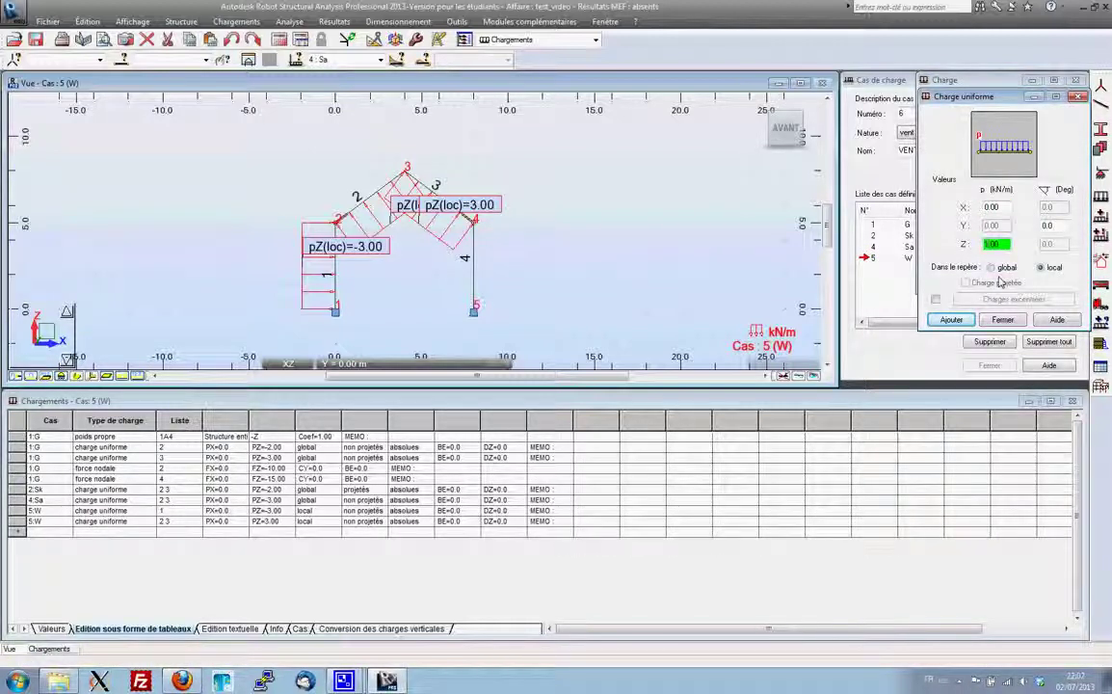
pyautogui.write('1')
pyautogui.click(951, 319)
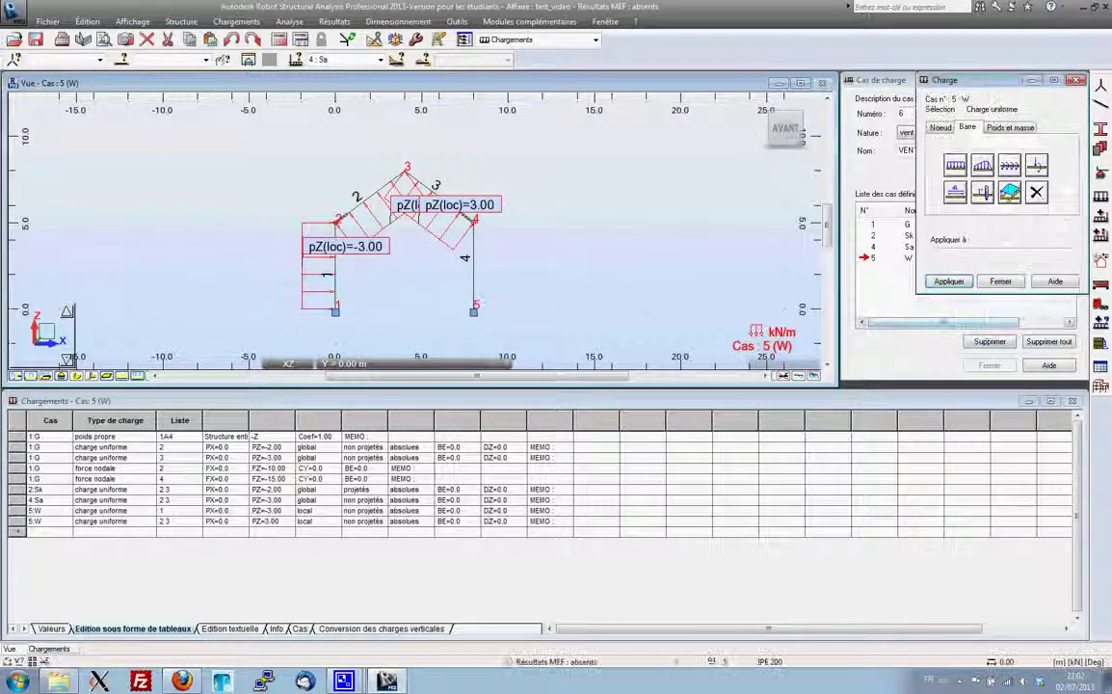
pyautogui.click(466, 258)
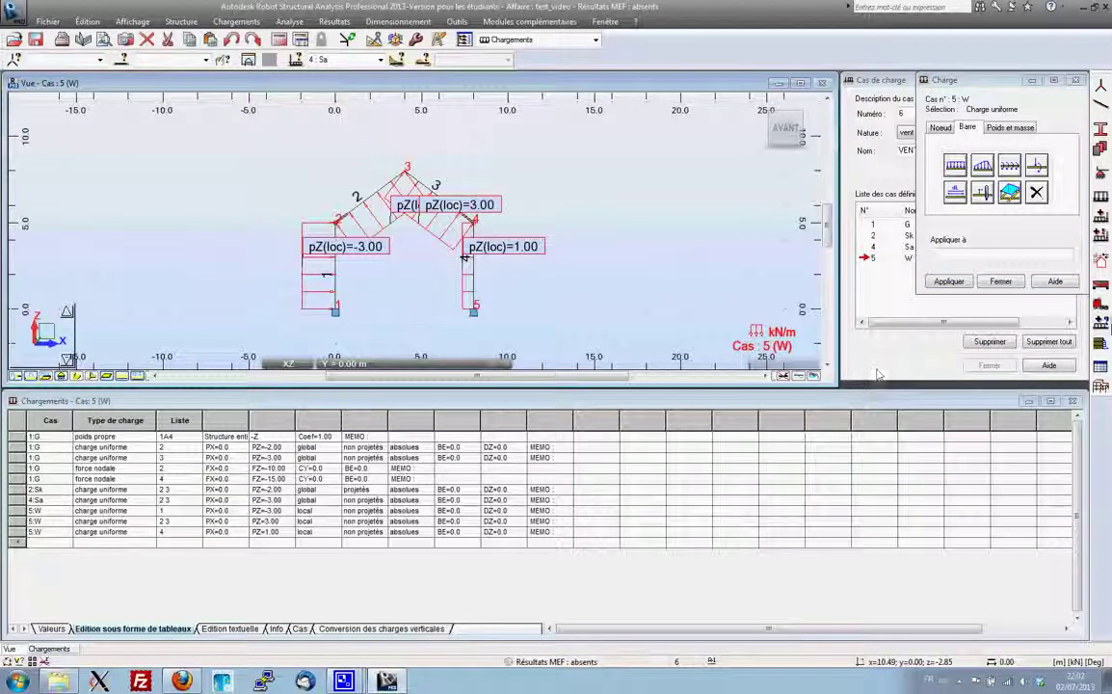
pyautogui.click(1000, 281)
# Return to the start layout and display the load symbols with their values for all simple cases on the frame.
pyautogui.click(567, 40)
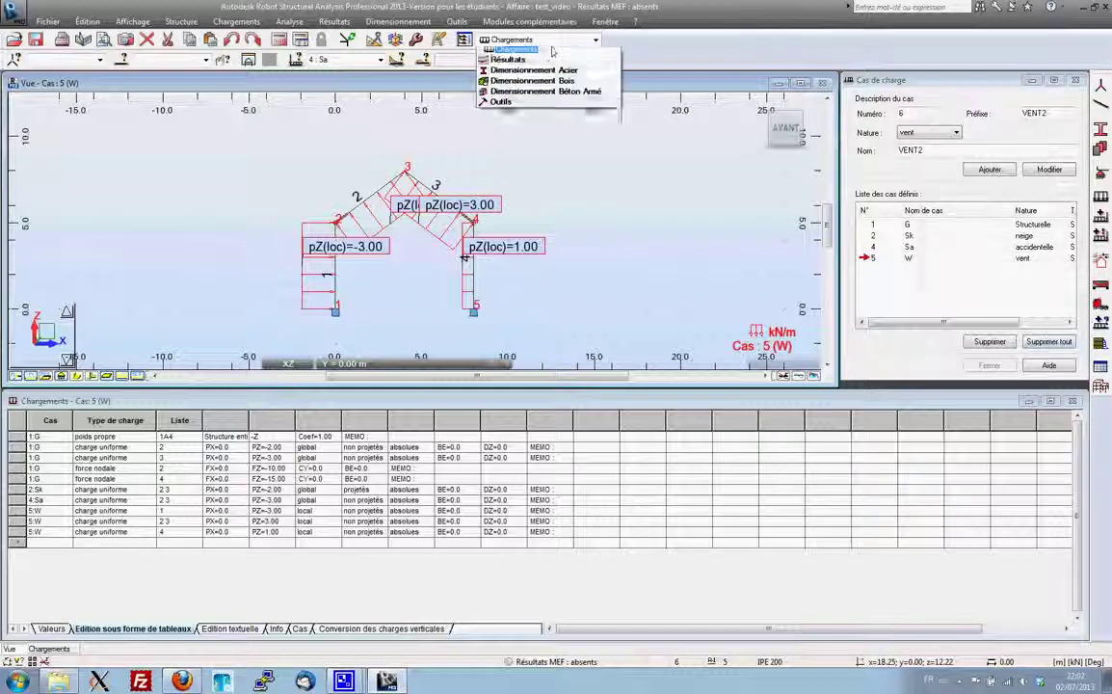
pyautogui.moveTo(552, 50)
pyautogui.click(525, 65)
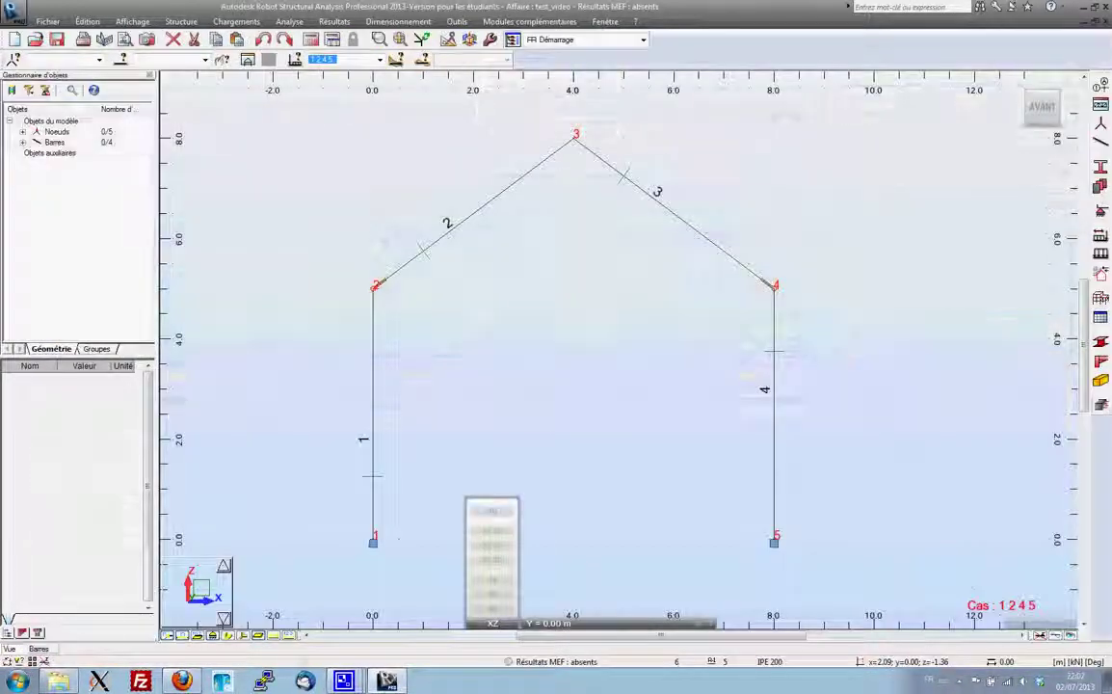
pyautogui.click(276, 637)
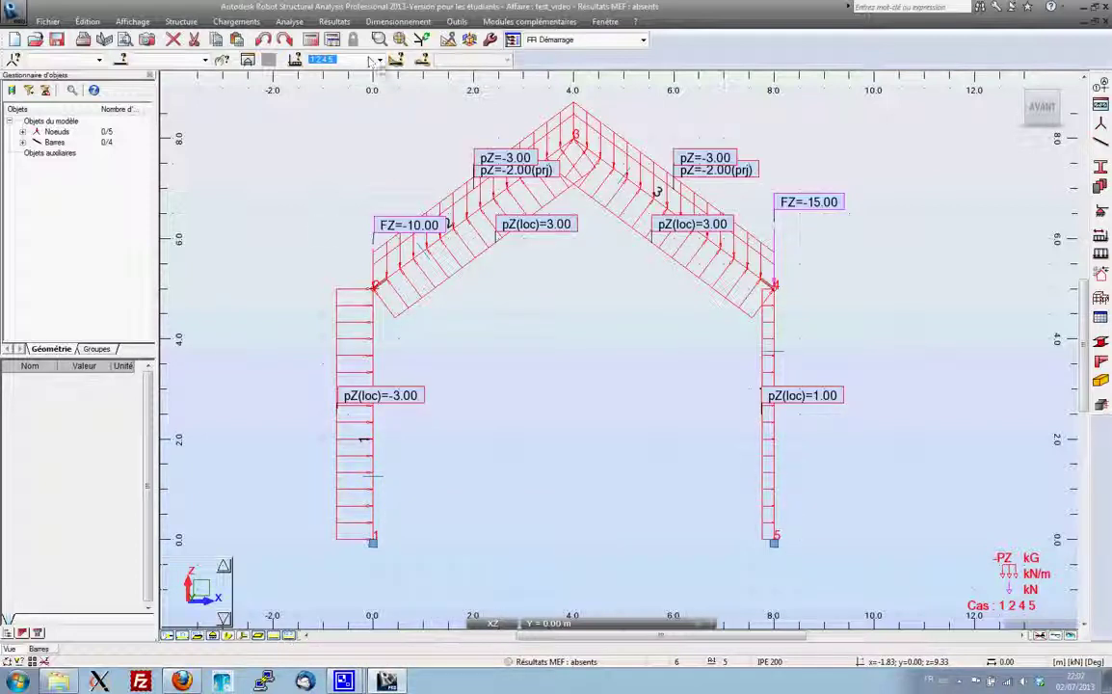
# Review the loads on the frame case by case, for G, Sk, Sa and W.
pyautogui.click(340, 60)
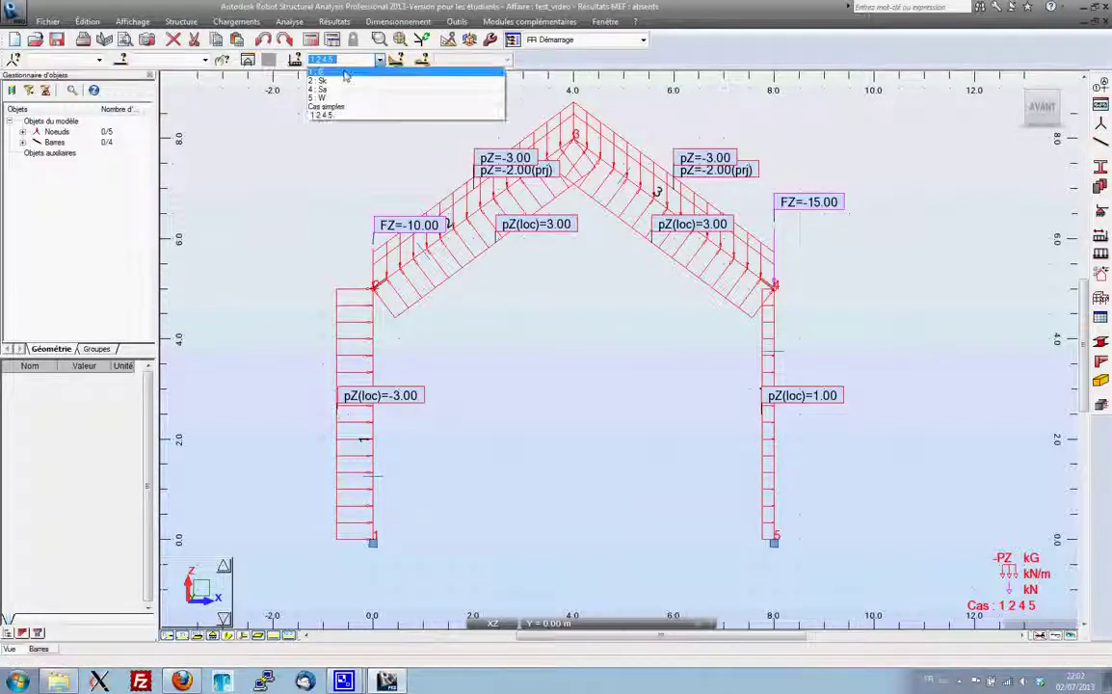
pyautogui.click(345, 73)
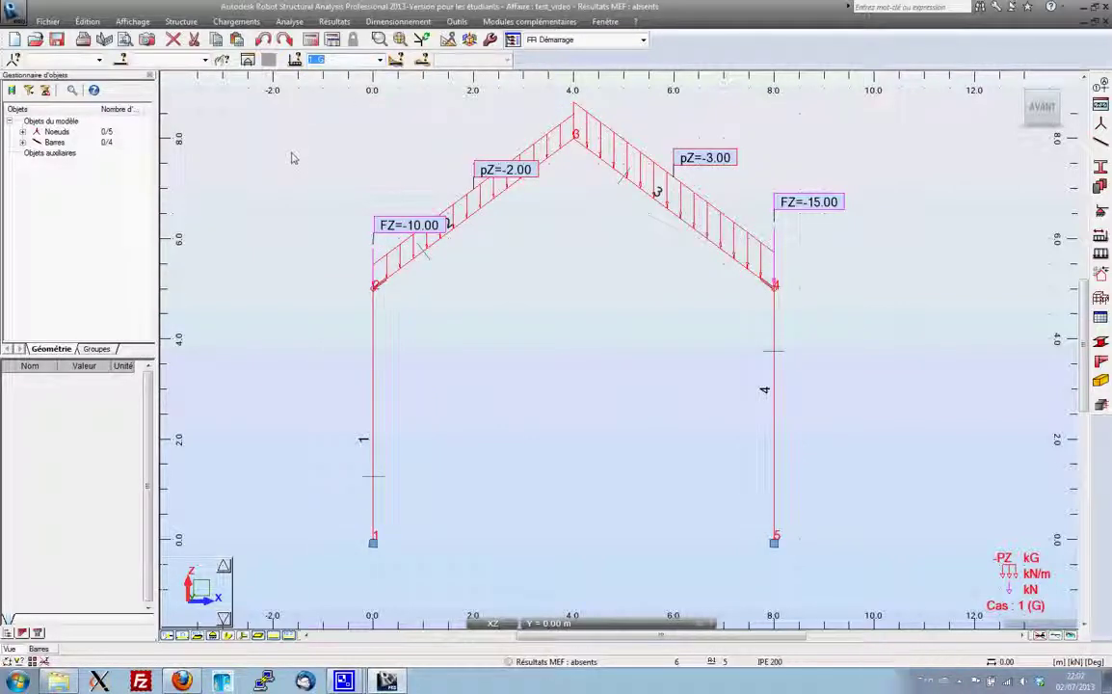
pyautogui.moveTo(291, 161); pyautogui.dragTo(297, 173, button='middle')
pyautogui.scroll(-1, 302, 170)
pyautogui.scroll(1, 303, 170)
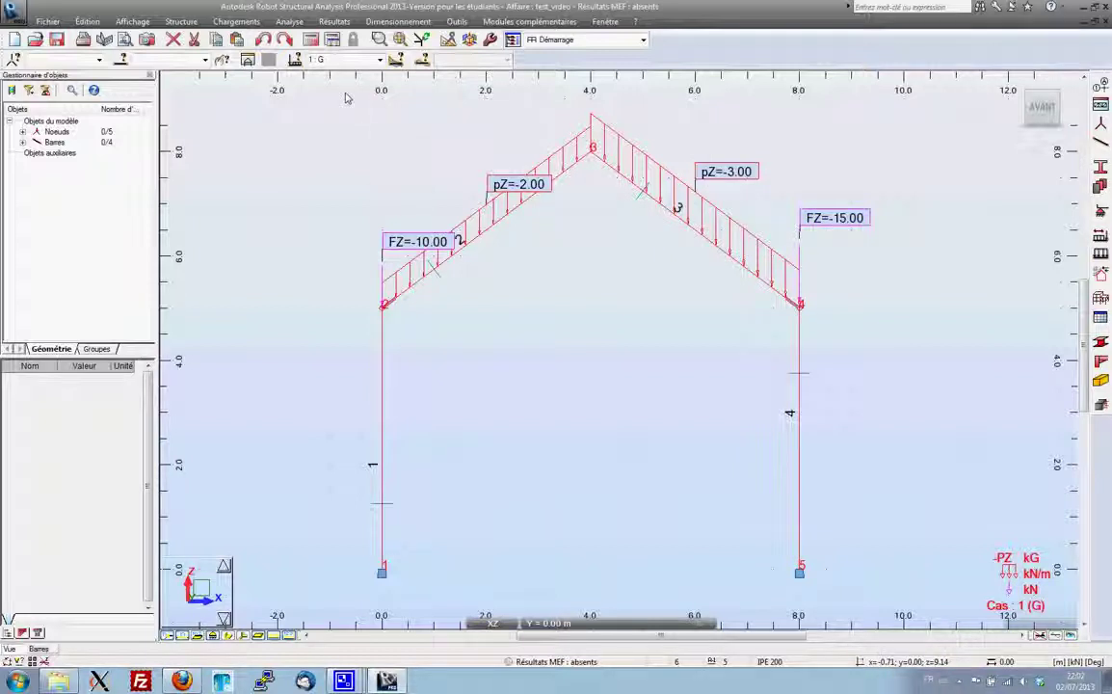
pyautogui.scroll(-1, 346, 98)
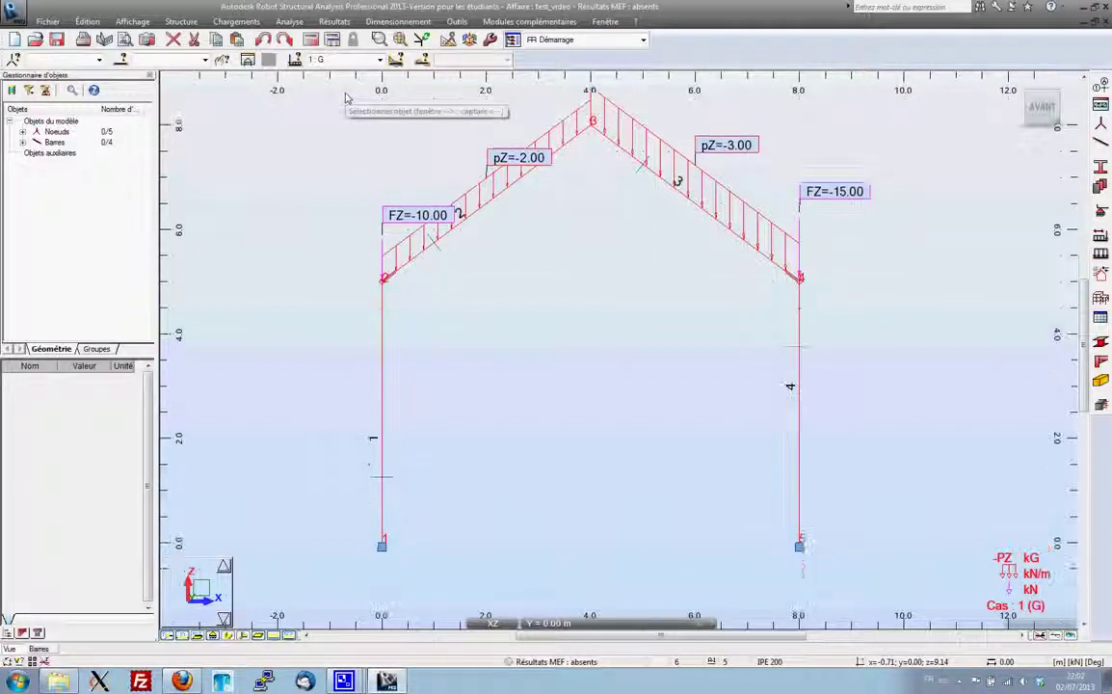
pyautogui.click(344, 60)
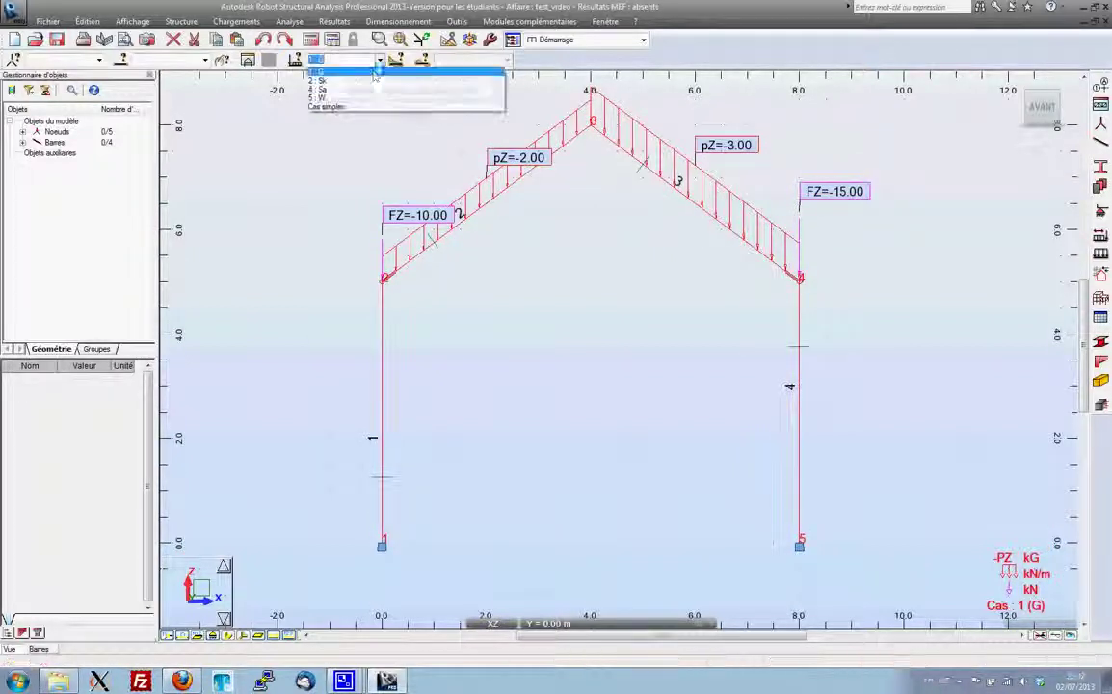
pyautogui.click(367, 85)
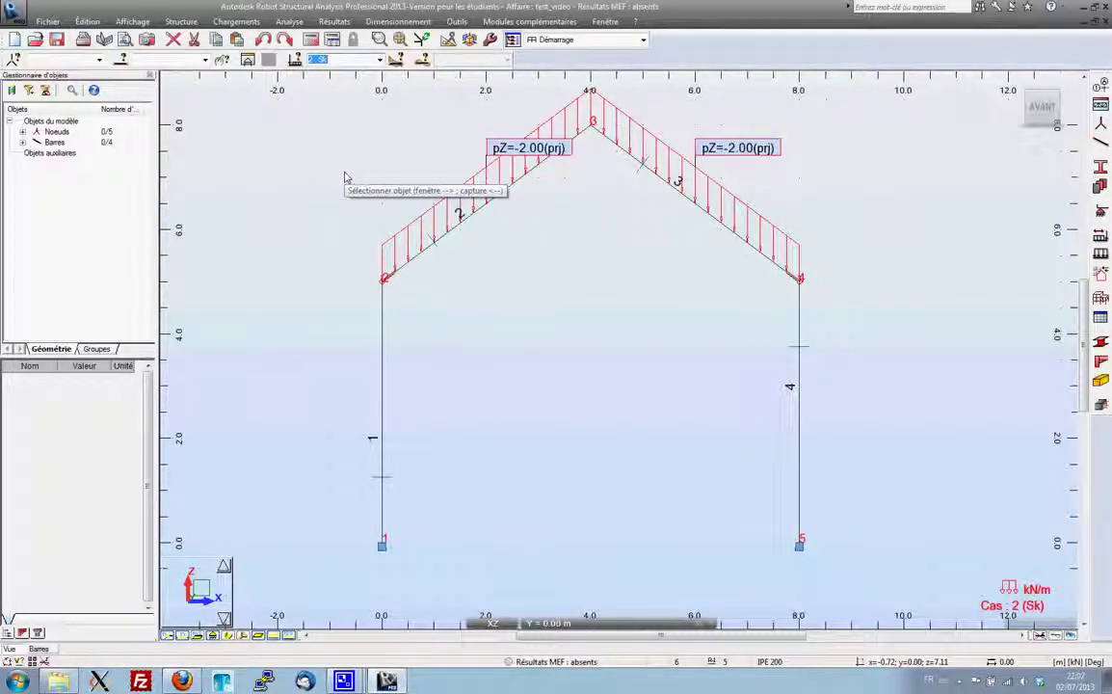
pyautogui.press('Down')
pyautogui.press('Down')
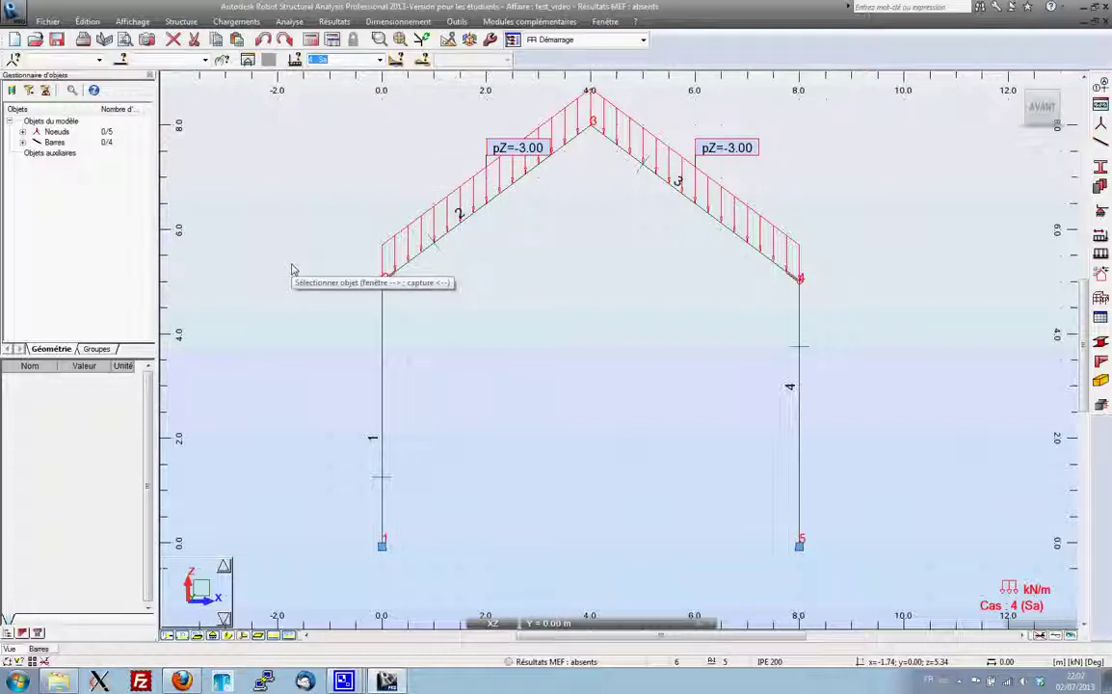
pyautogui.press('Down')
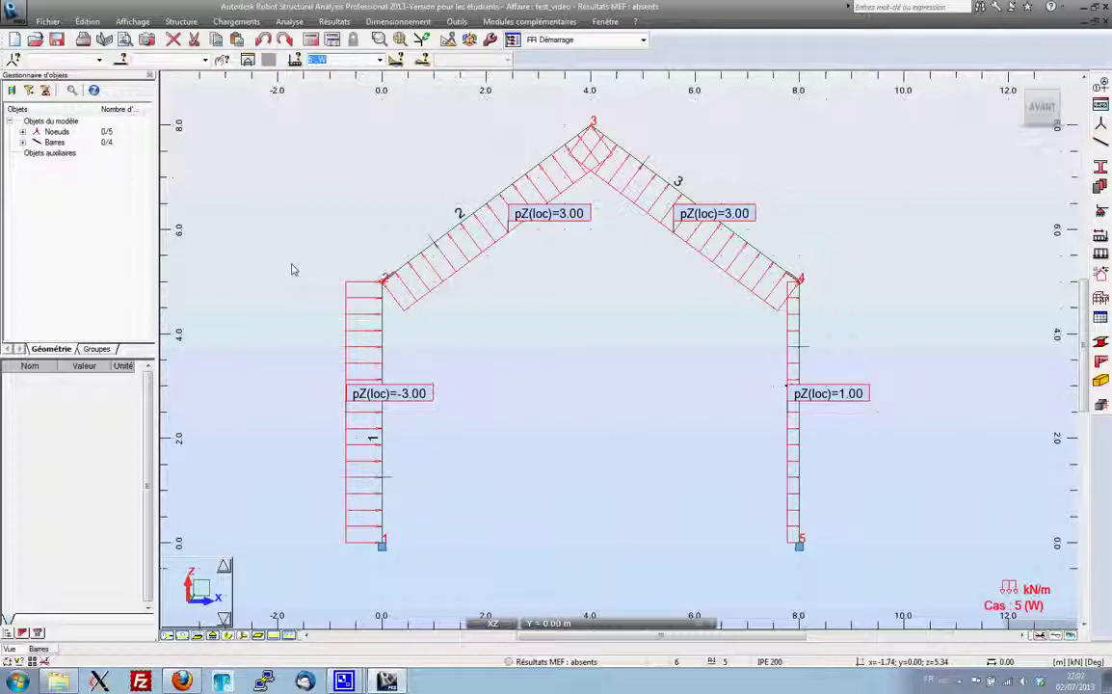
pyautogui.press('Up')
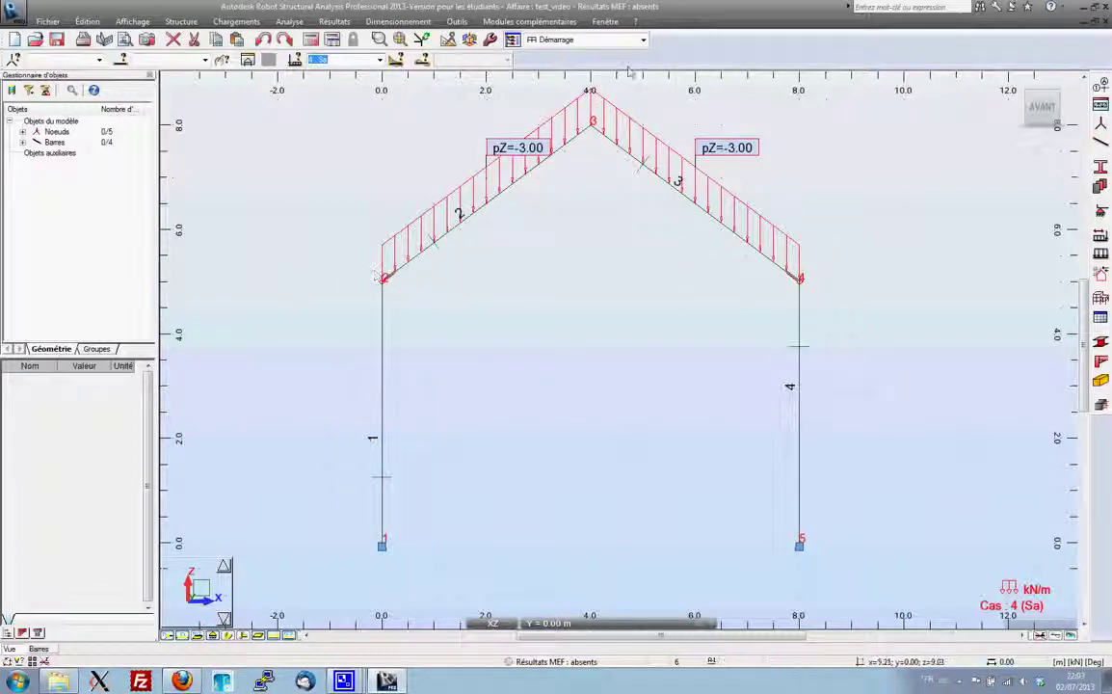
# In the loads table, change the Sa uniform load on bars 2 and 3 to projected.
pyautogui.click(583, 39)
pyautogui.click(569, 116)
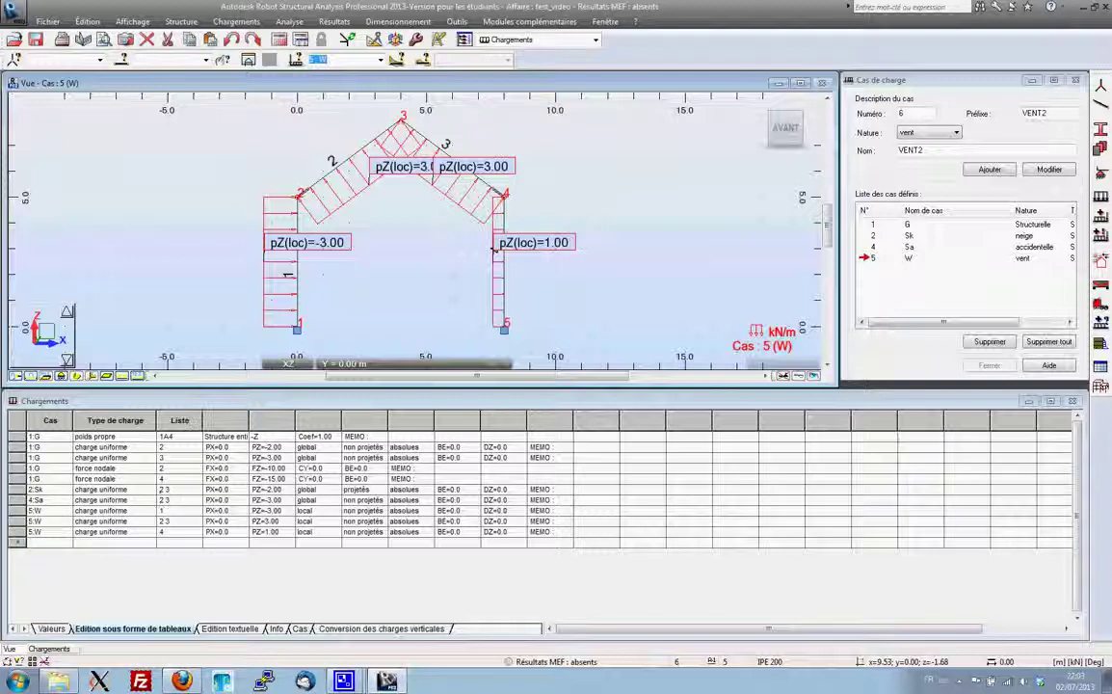
pyautogui.click(366, 502)
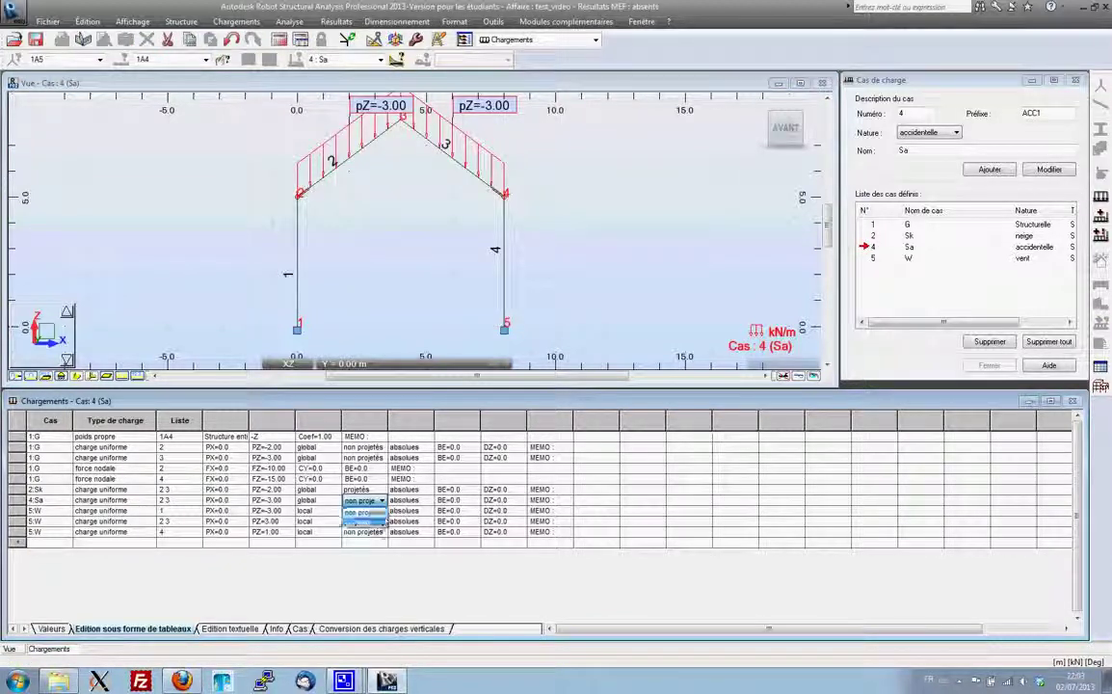
# Return to the start layout and save the project, accepting the educational version notice.
pyautogui.click(538, 39)
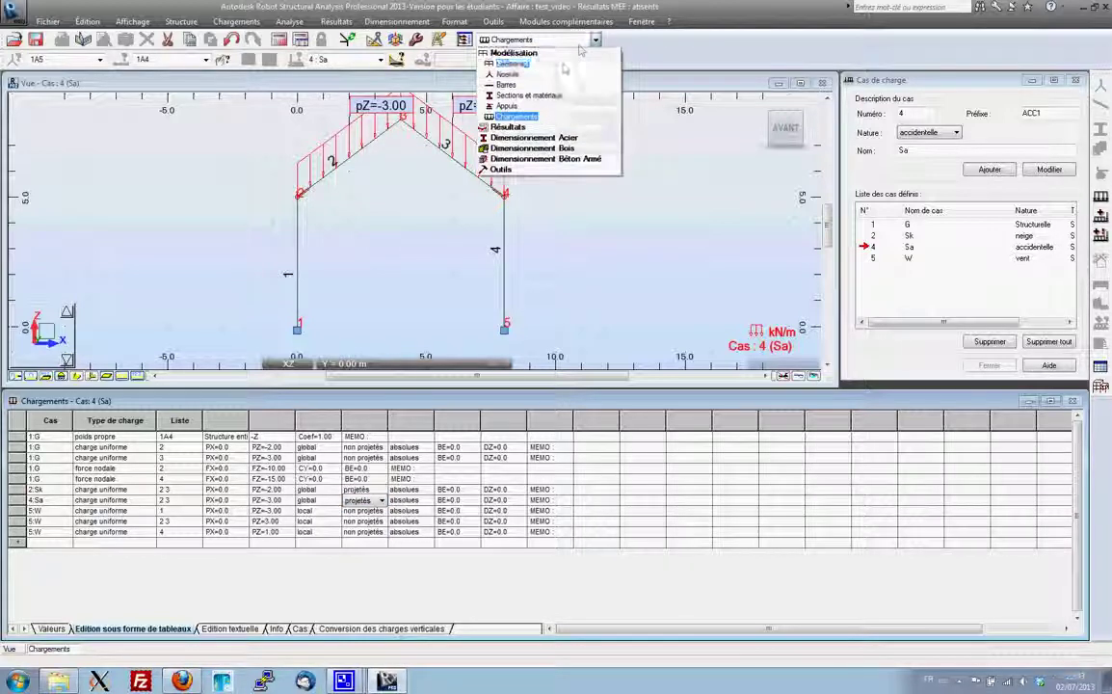
pyautogui.click(557, 63)
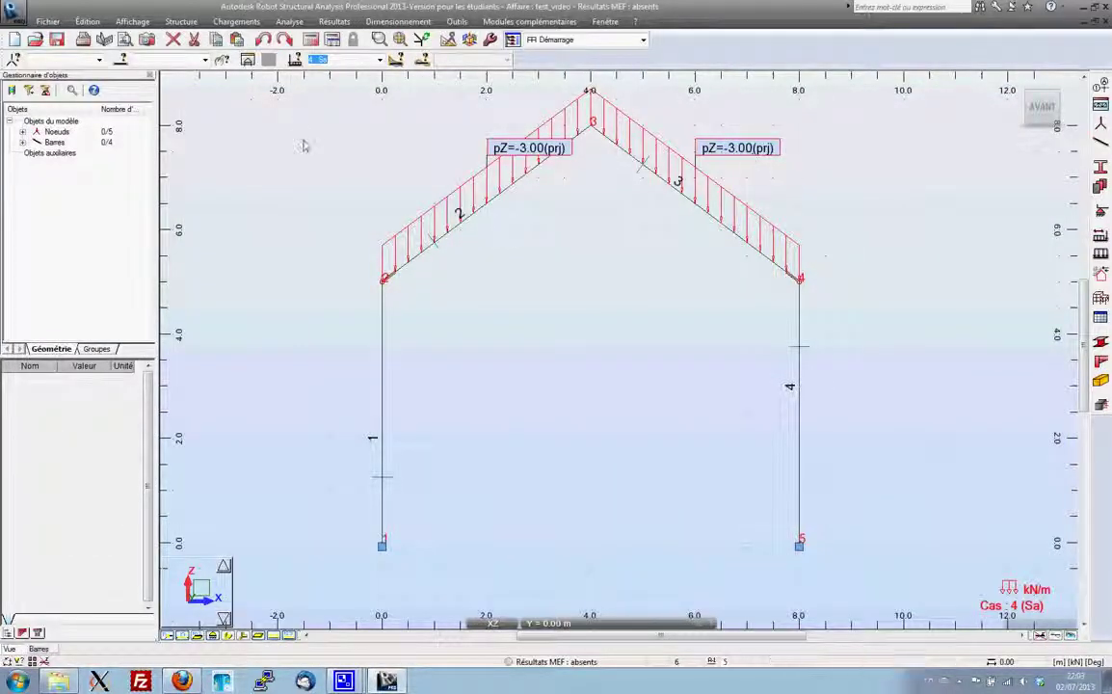
pyautogui.click(57, 42)
pyautogui.click(608, 382)
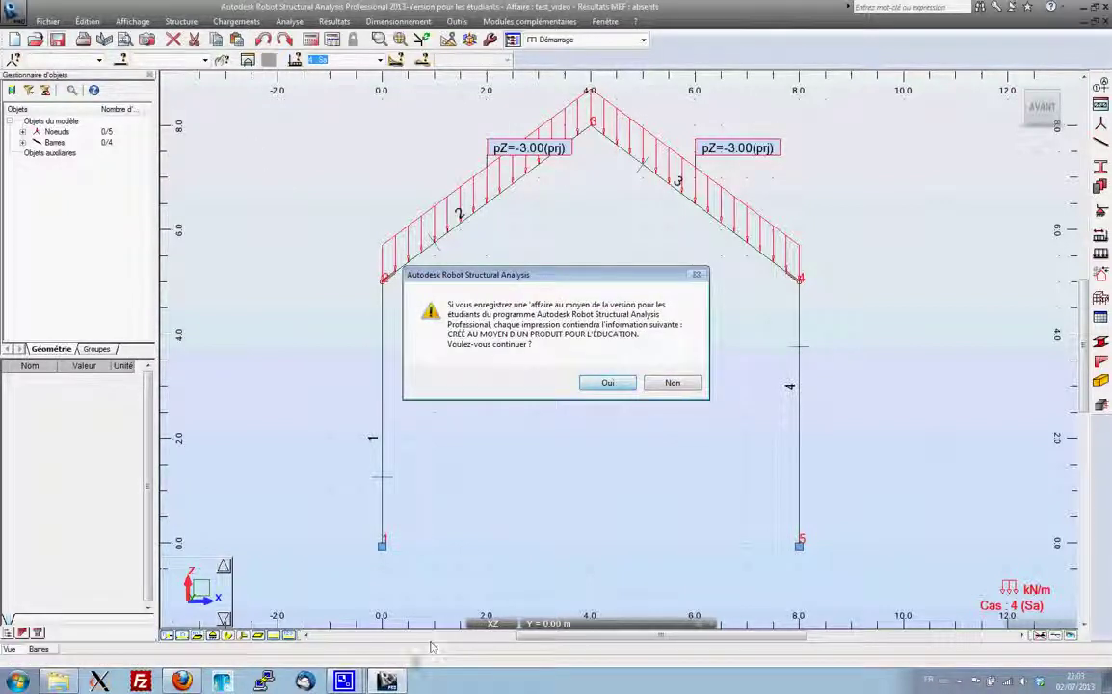